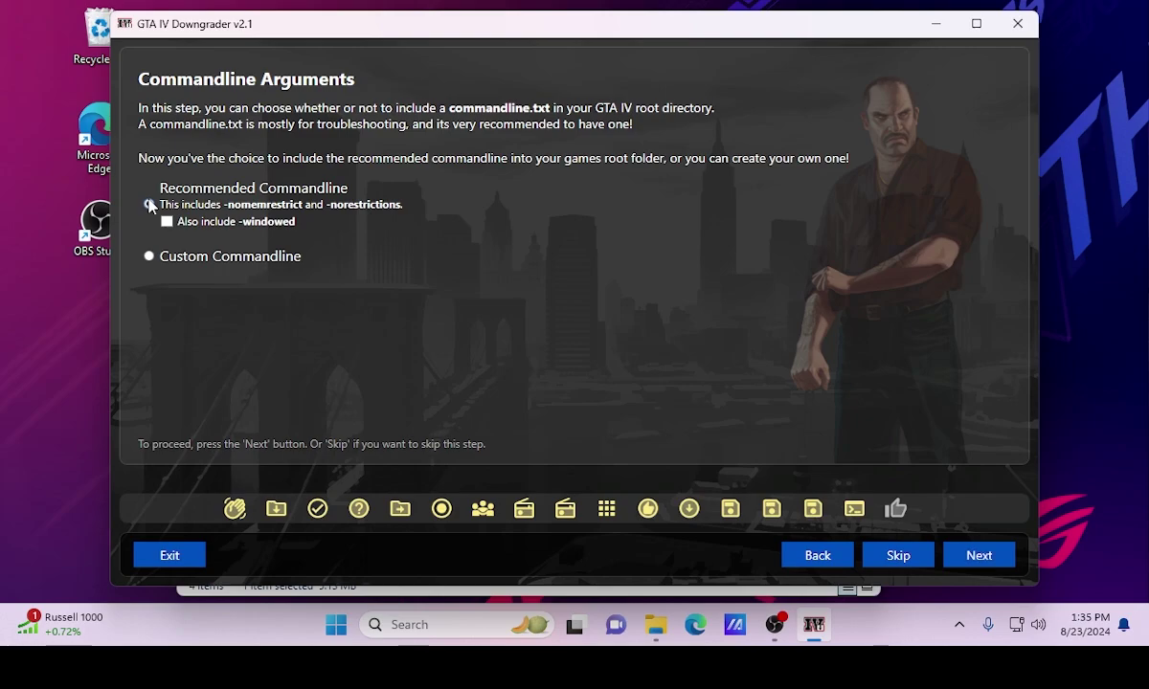
Accept the recommended commandline settings, overwrite commandline.txt, exit the downgrader and close the leftover folder
left_click(978, 559)
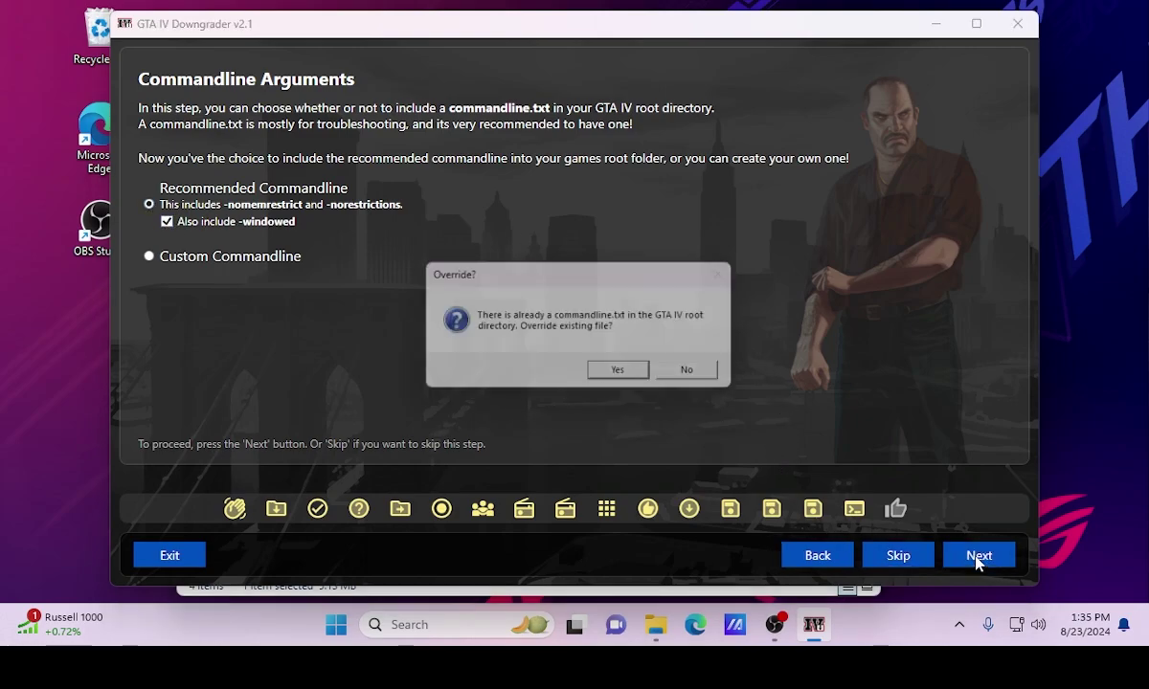
left_click(622, 375)
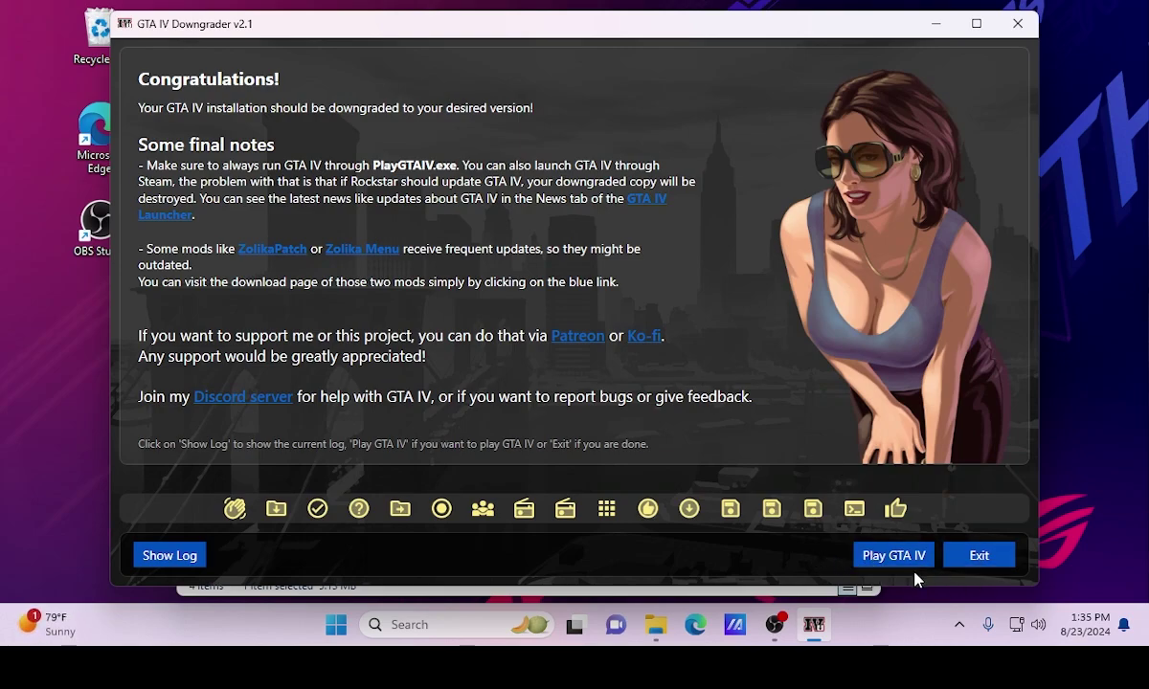
left_click(977, 556)
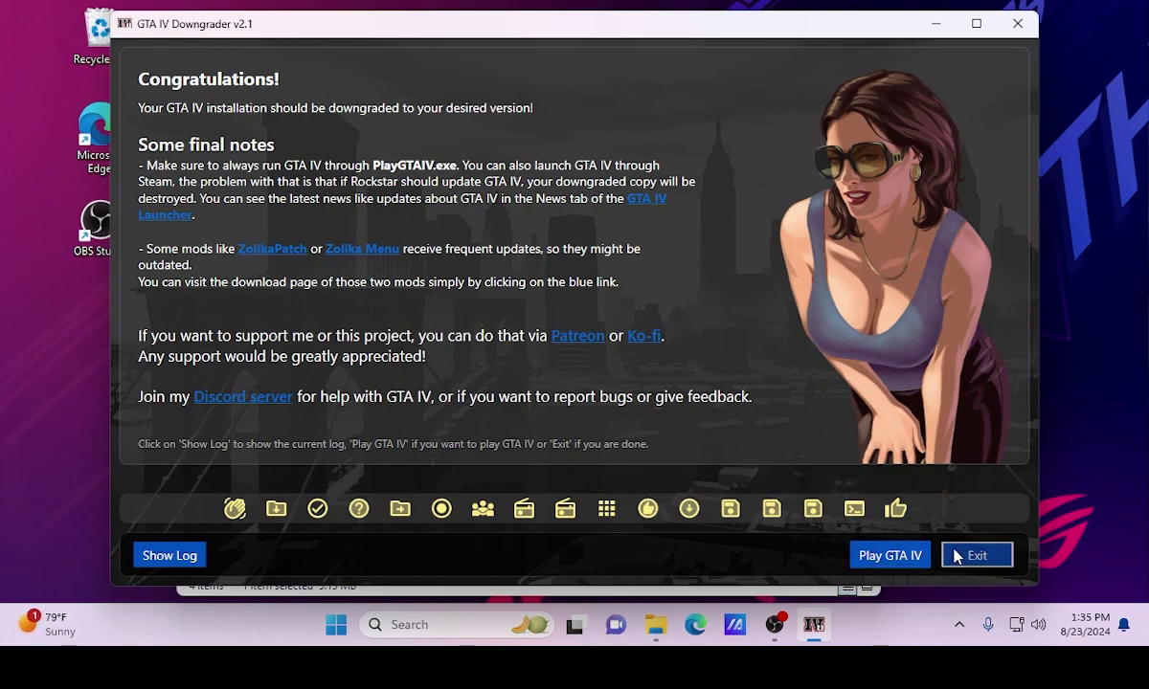
left_click(860, 78)
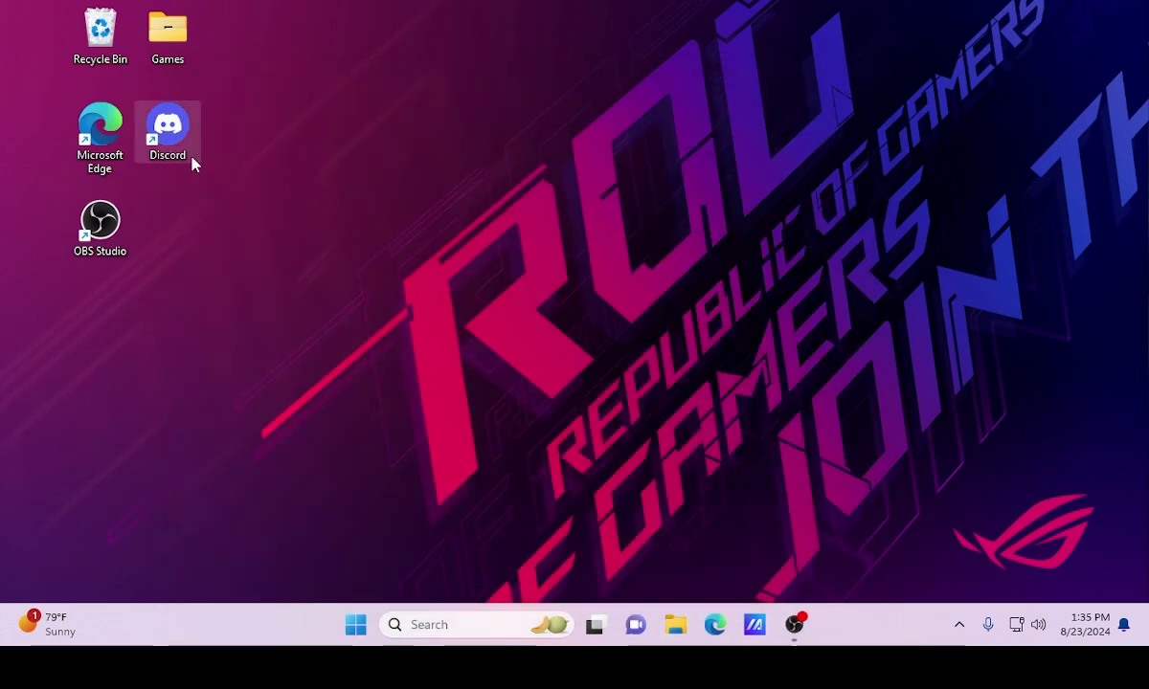
Glance at the Downloads and Desktop folders in File Explorer, then close it and hide the recorder
left_click(672, 623)
left_click(241, 328)
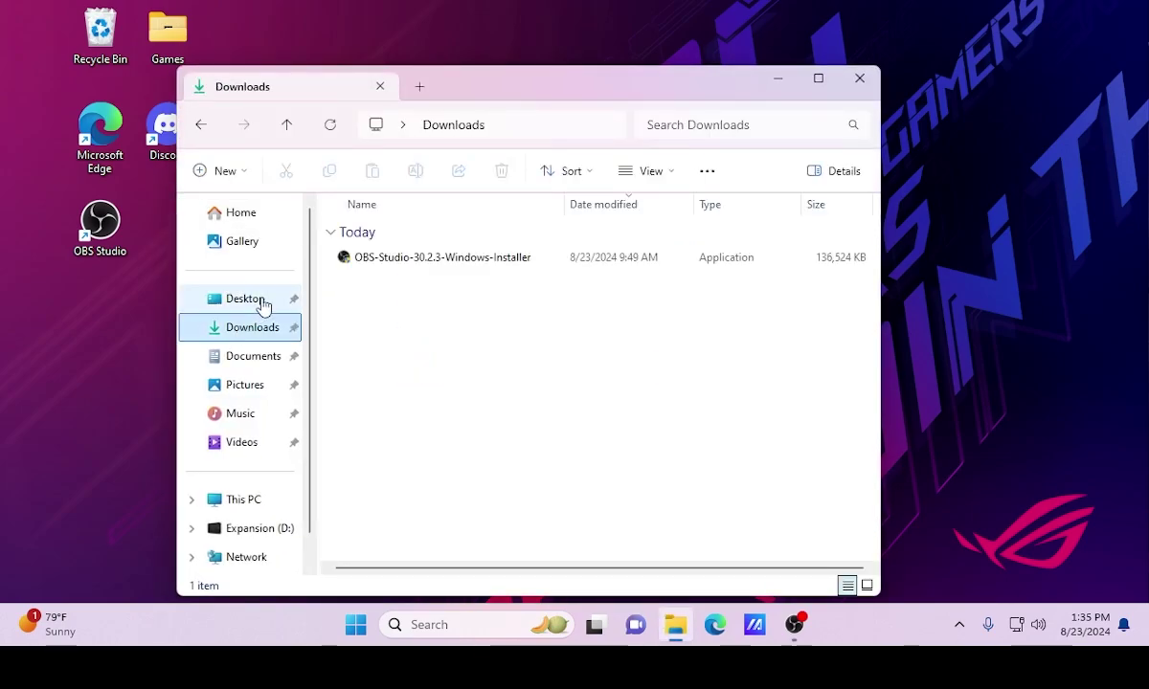
left_click(251, 300)
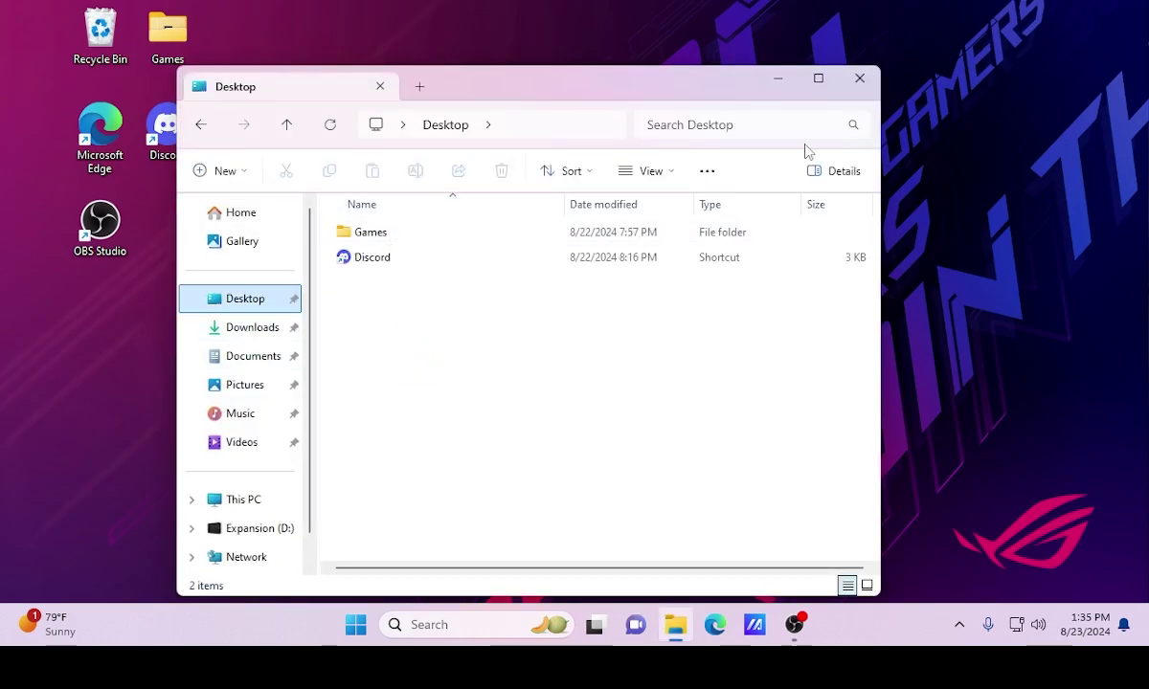
left_click(859, 78)
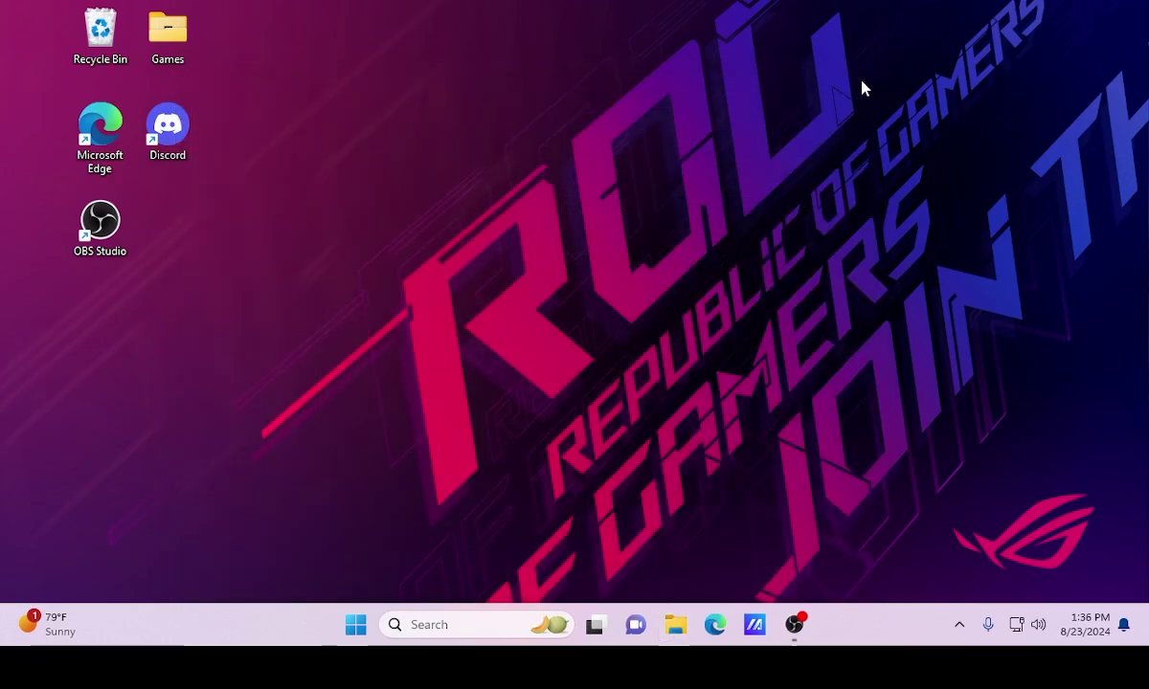
key("alt+Tab")
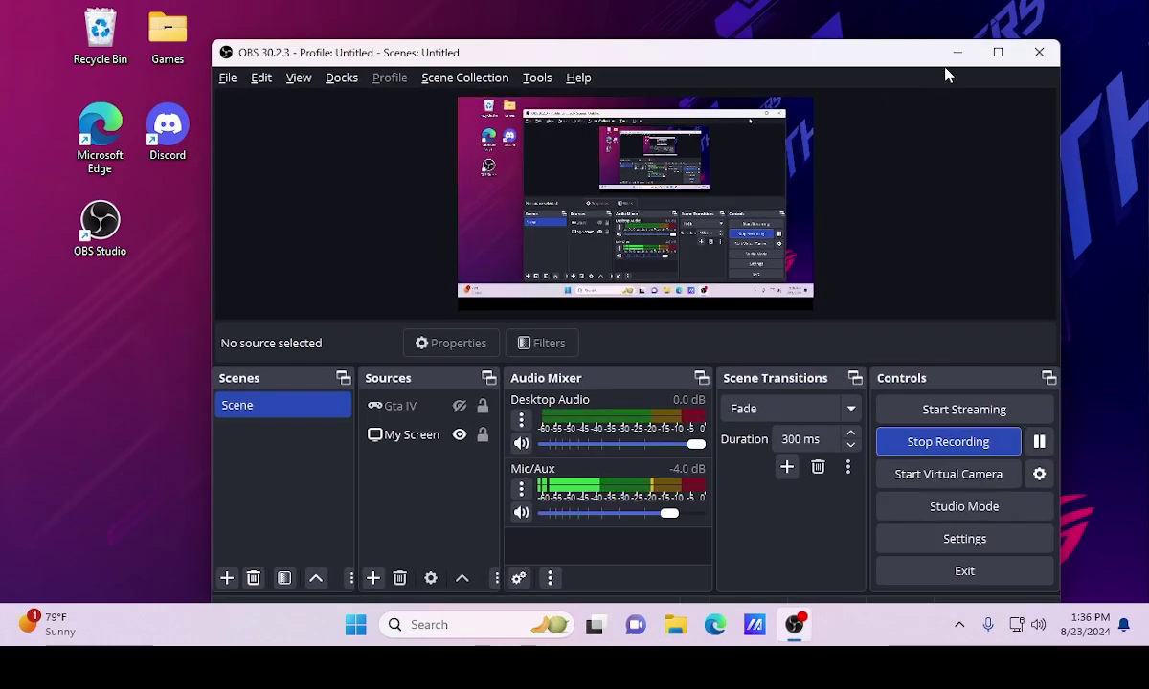
left_click(960, 53)
Launch Steam and open GTA IV's folder via Manage > Browse local files
key("super")
type("steasm")
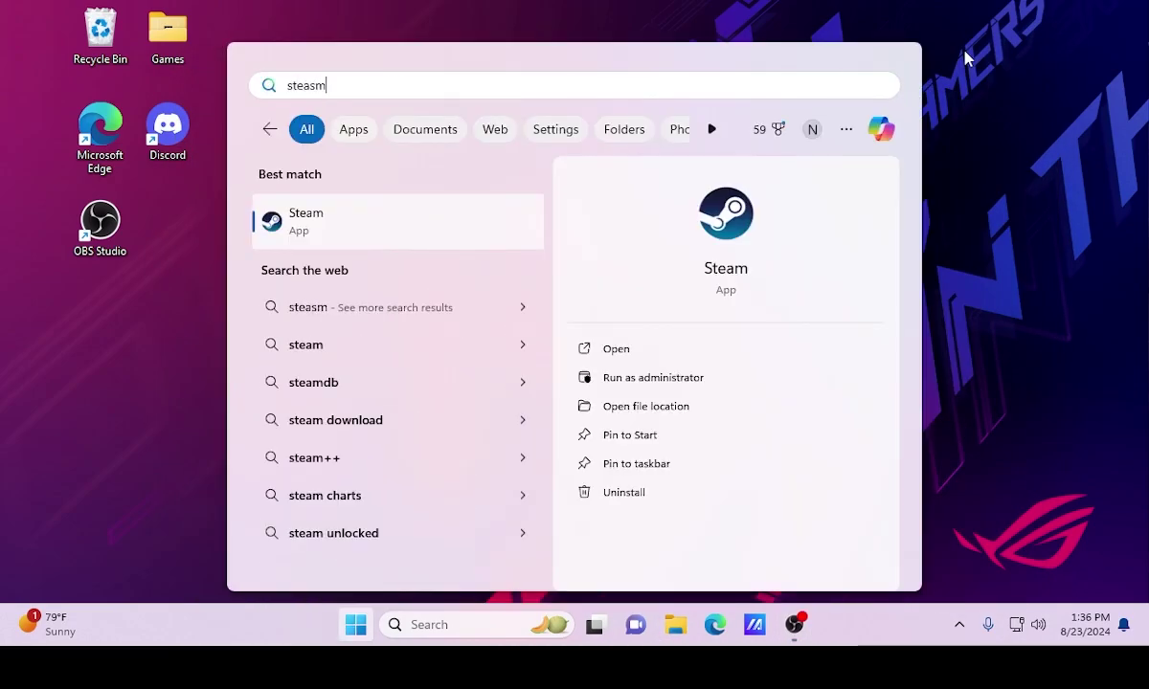
key("Return")
left_click_drag(335, 14, 561, 21)
right_click(197, 337)
mouse_move(247, 484)
left_click(368, 508)
left_click(852, 29)
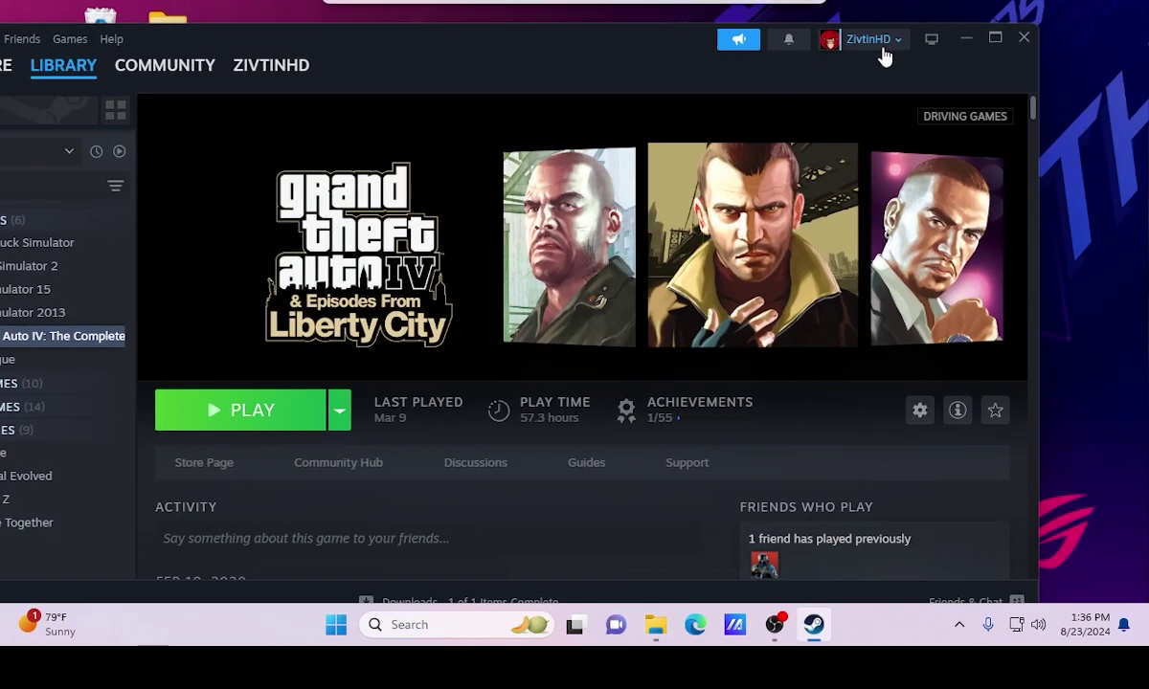
With Steam minimized, open the GTAIV folder and scroll through its files
left_click(964, 43)
left_click_drag(584, 107, 625, 76)
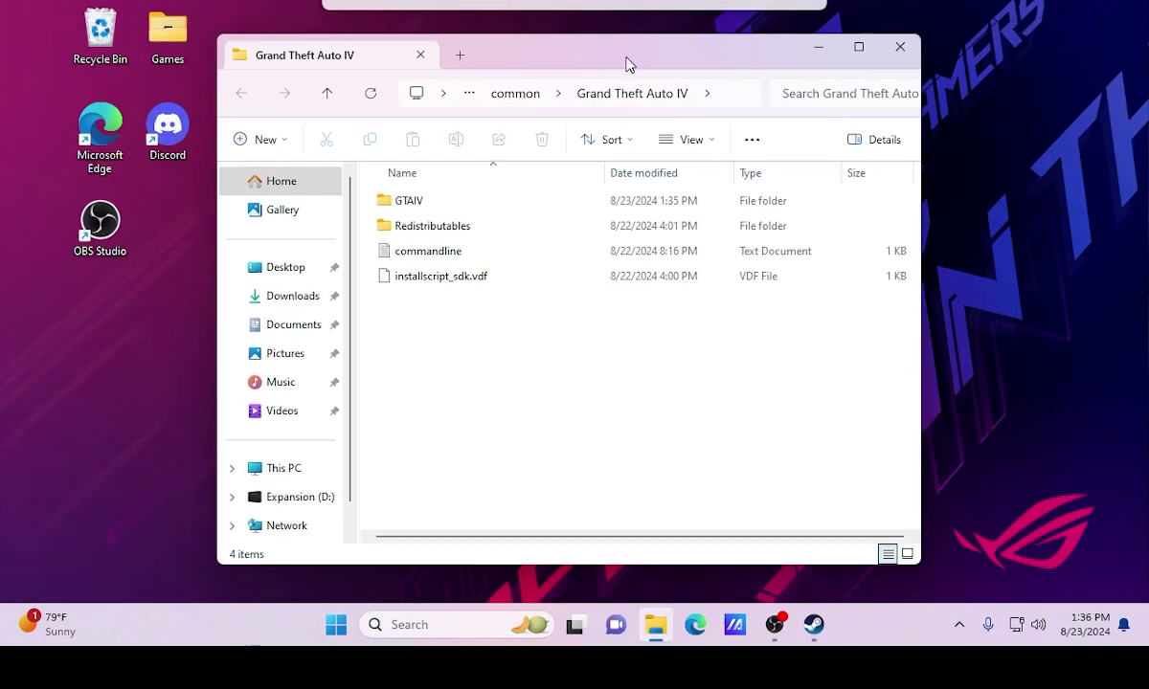
left_click(464, 206)
double_click(464, 205)
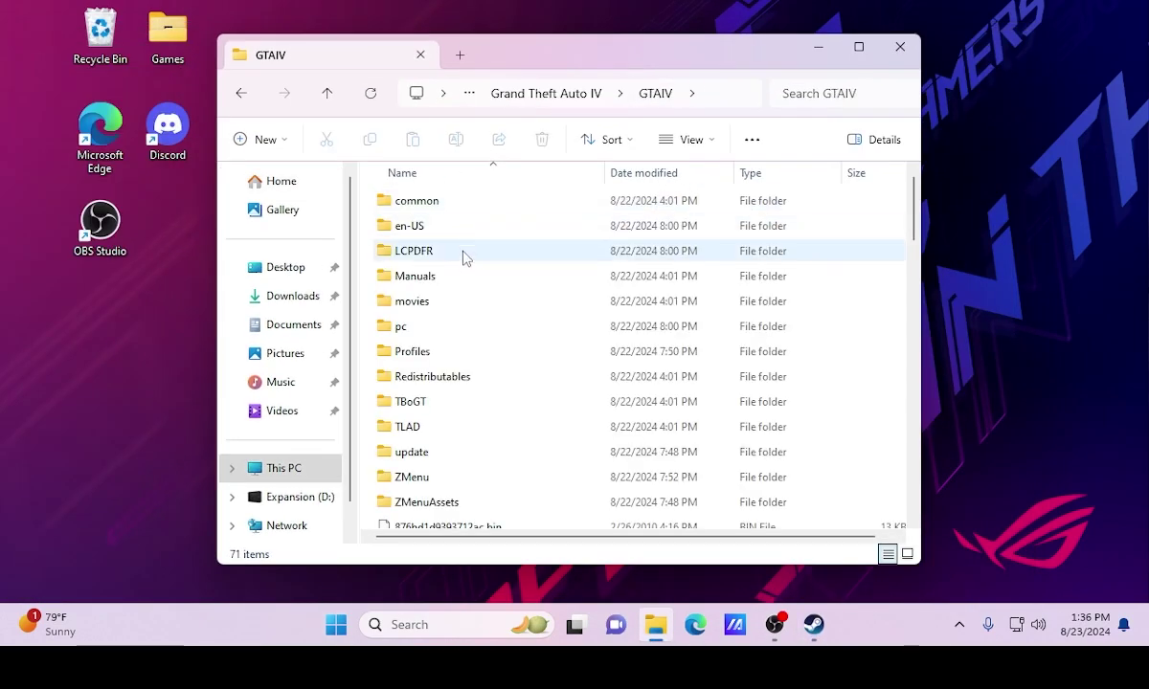
scroll(446, 316, "down", 1)
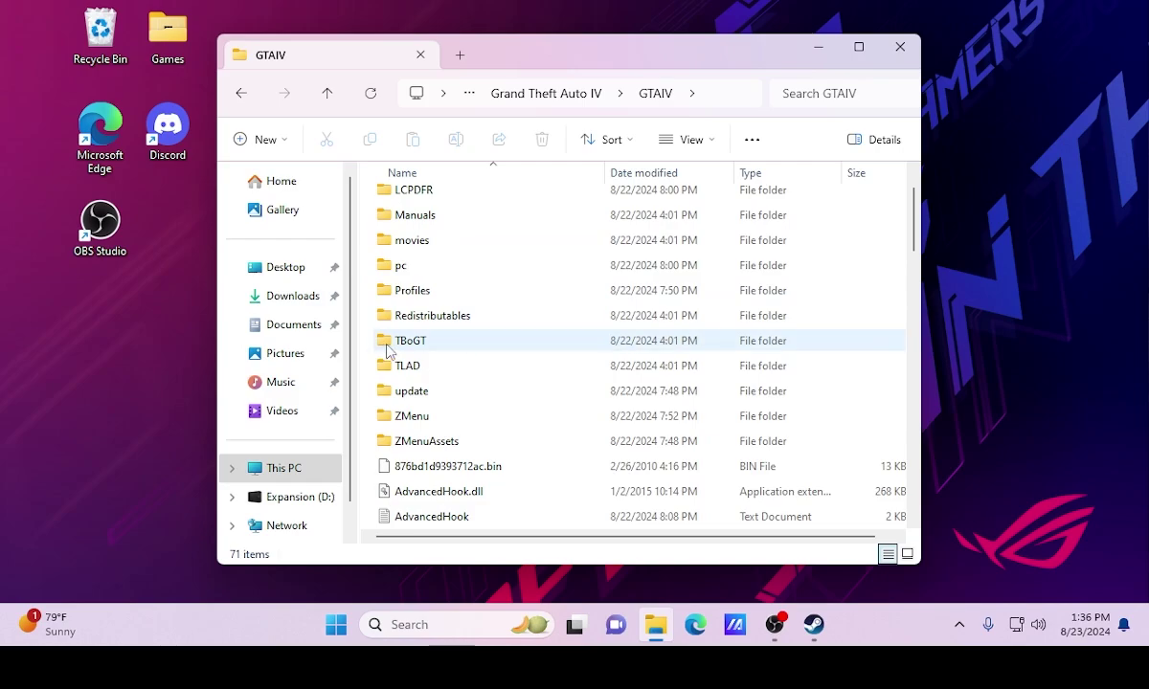
scroll(416, 288, "down", 5)
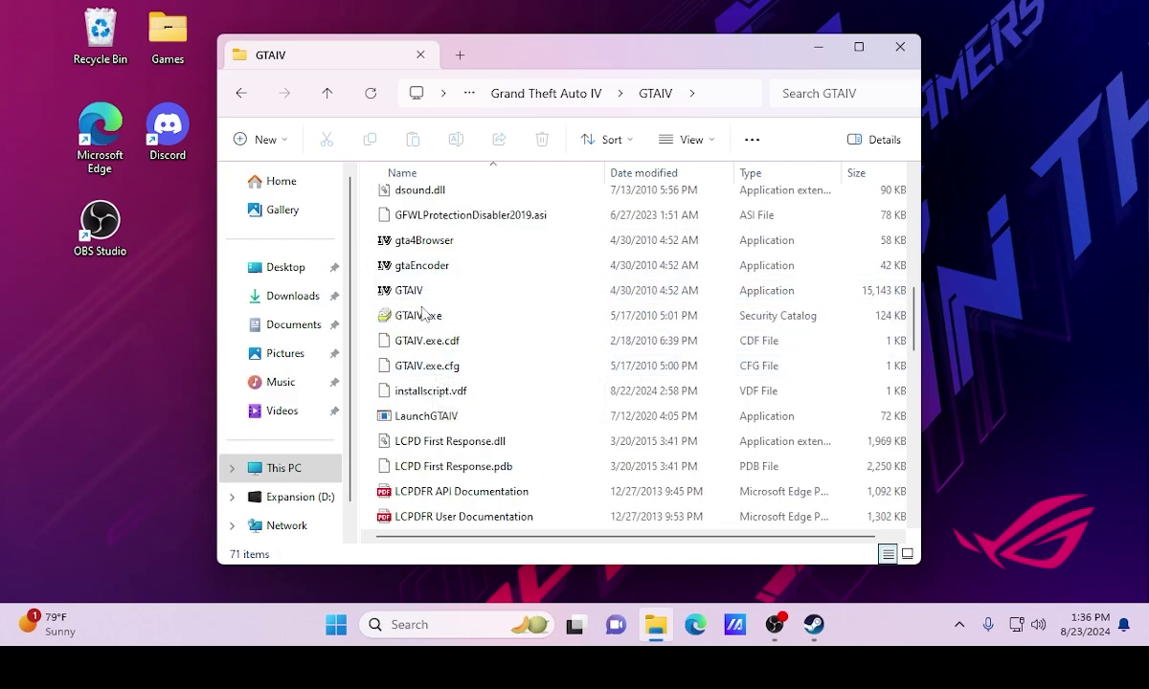
scroll(422, 303, "down", 6)
scroll(469, 349, "up", 3)
scroll(469, 349, "down", 2)
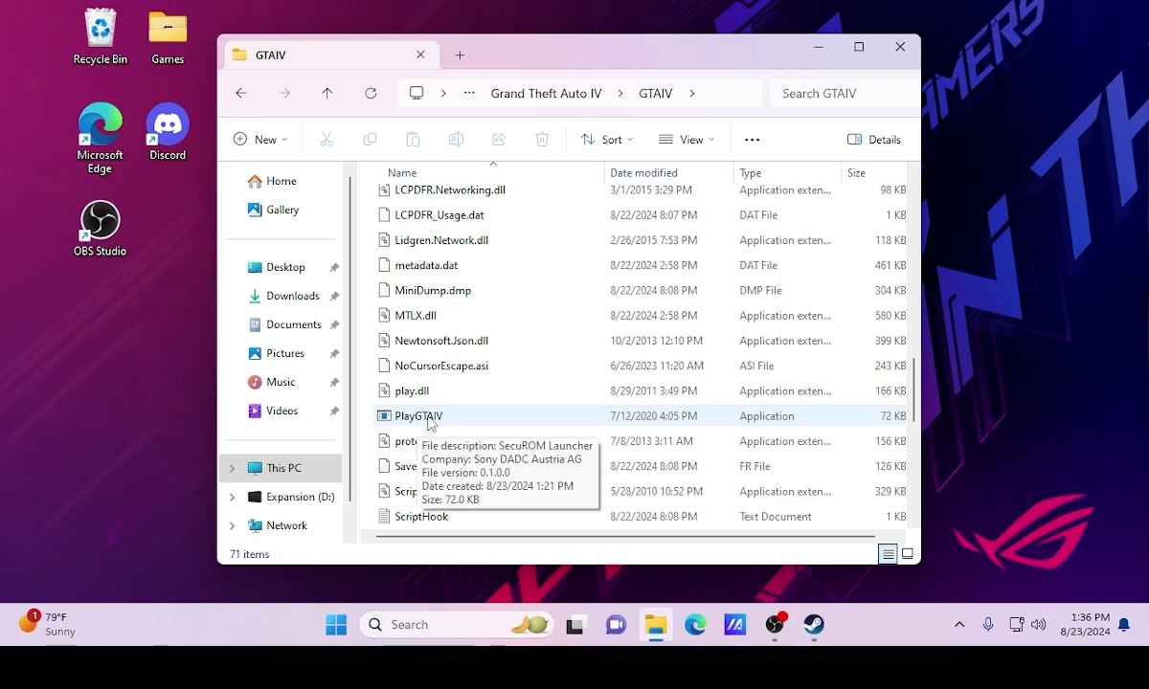
scroll(500, 373, "up", 15)
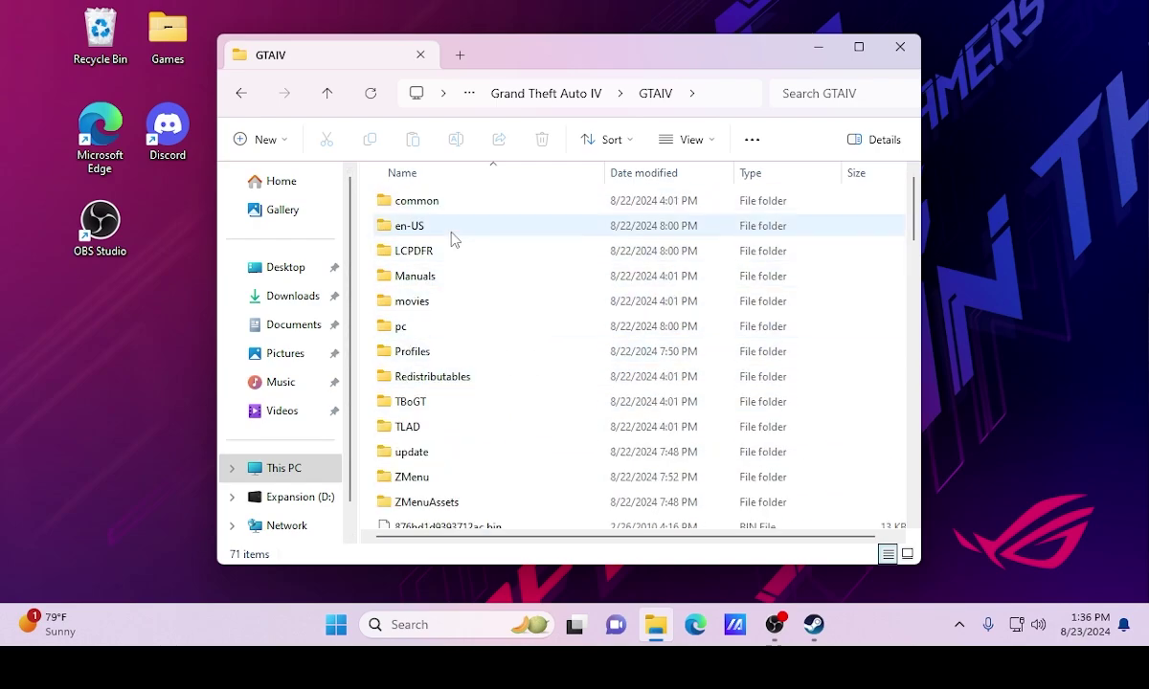
Peek into the LCPDFR subfolder, return to GTAIV, then minimize the Explorer window
double_click(402, 252)
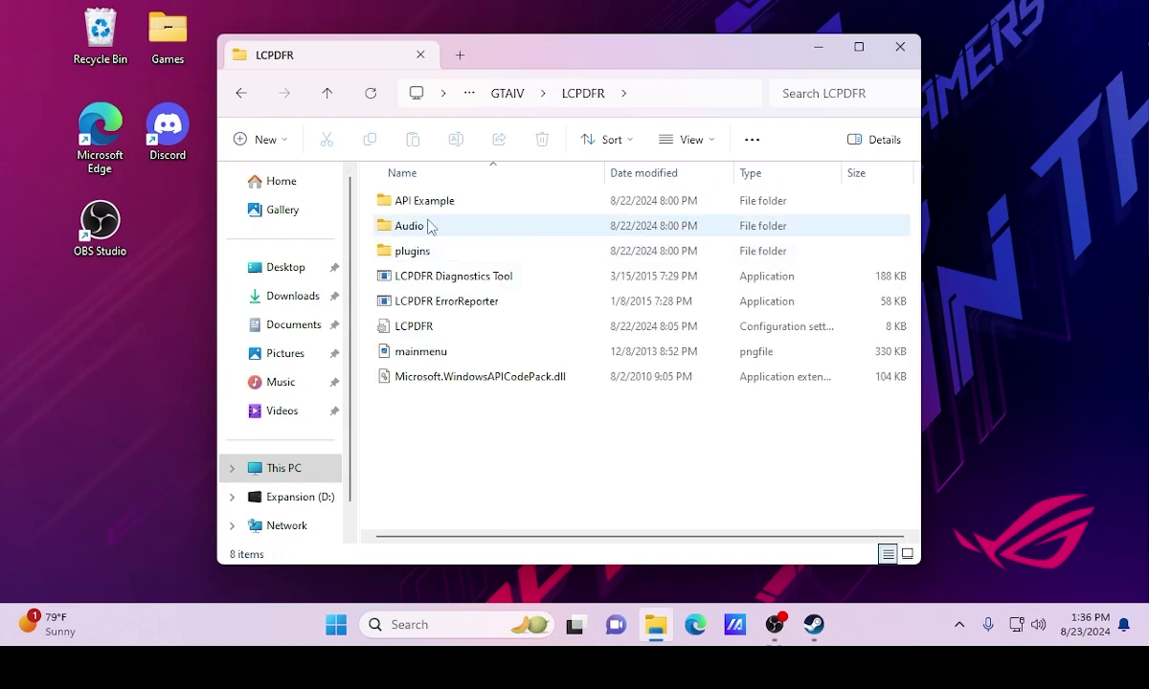
left_click(241, 93)
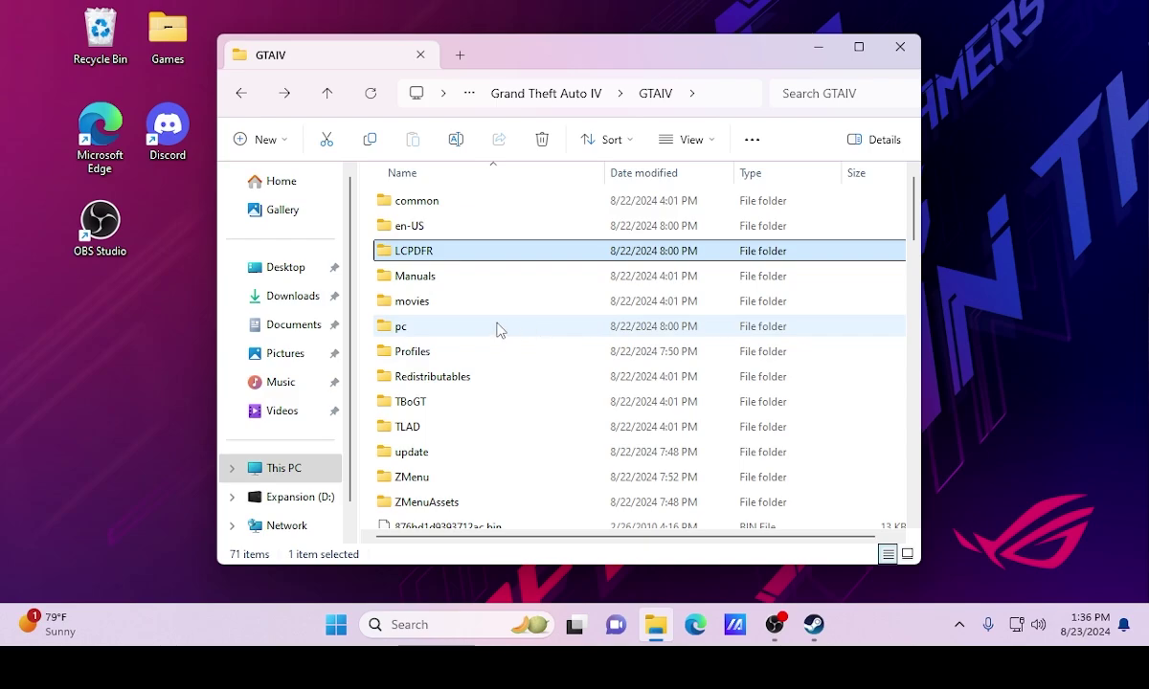
scroll(498, 328, "down", 10)
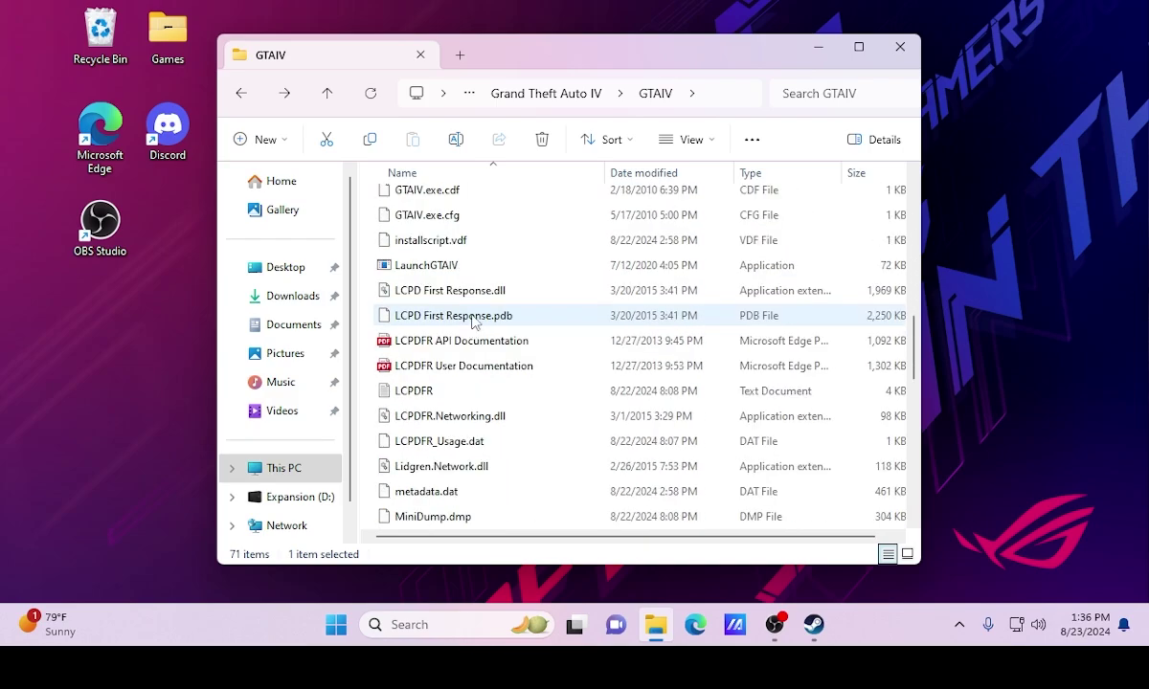
left_click(815, 46)
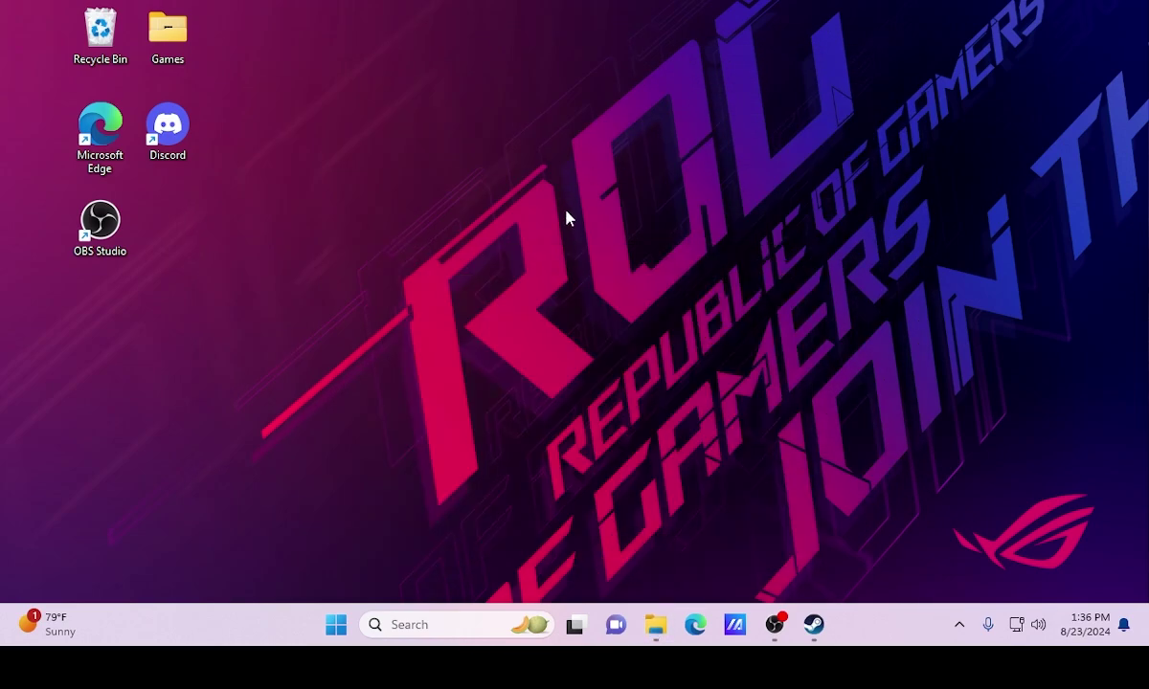
Launch Edge, search 'lcpdfr gta 4 download' and open the LCPD First Response page
key("super")
type("ed")
key("Return")
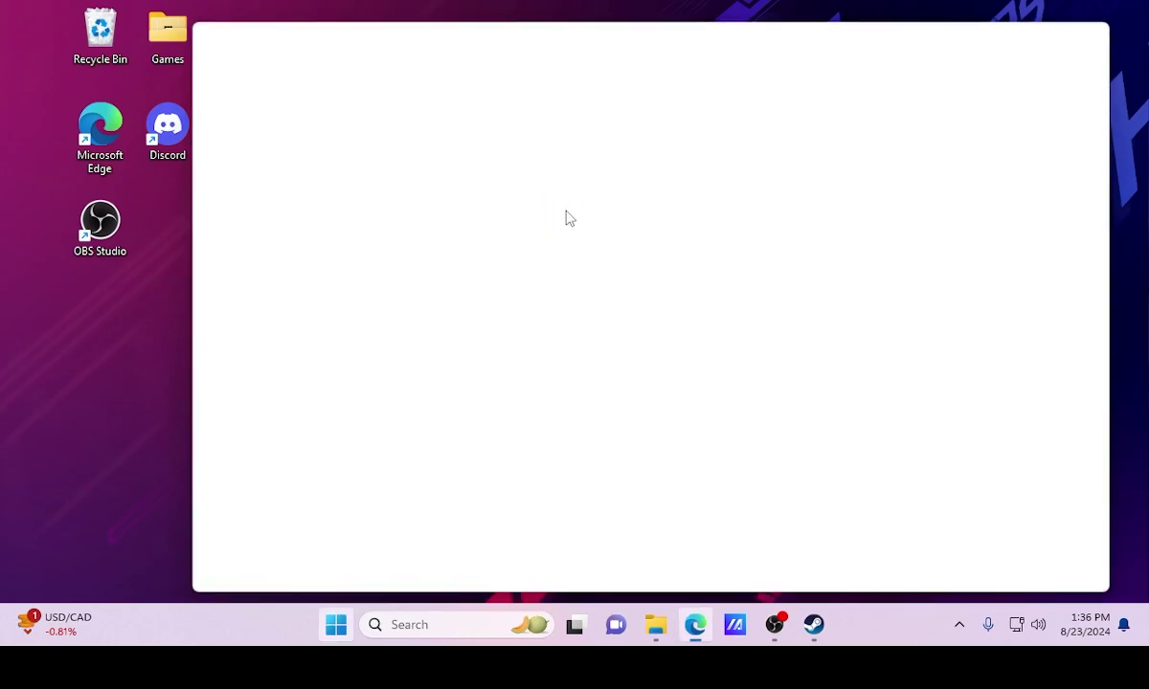
type("lc")
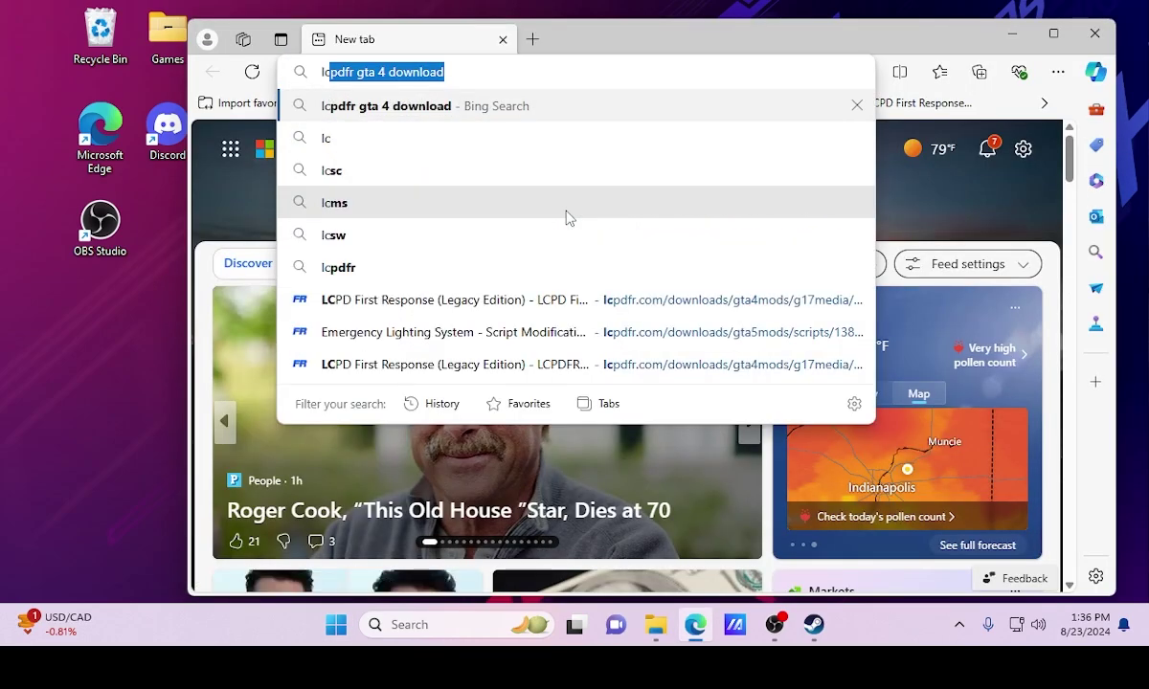
key("Return")
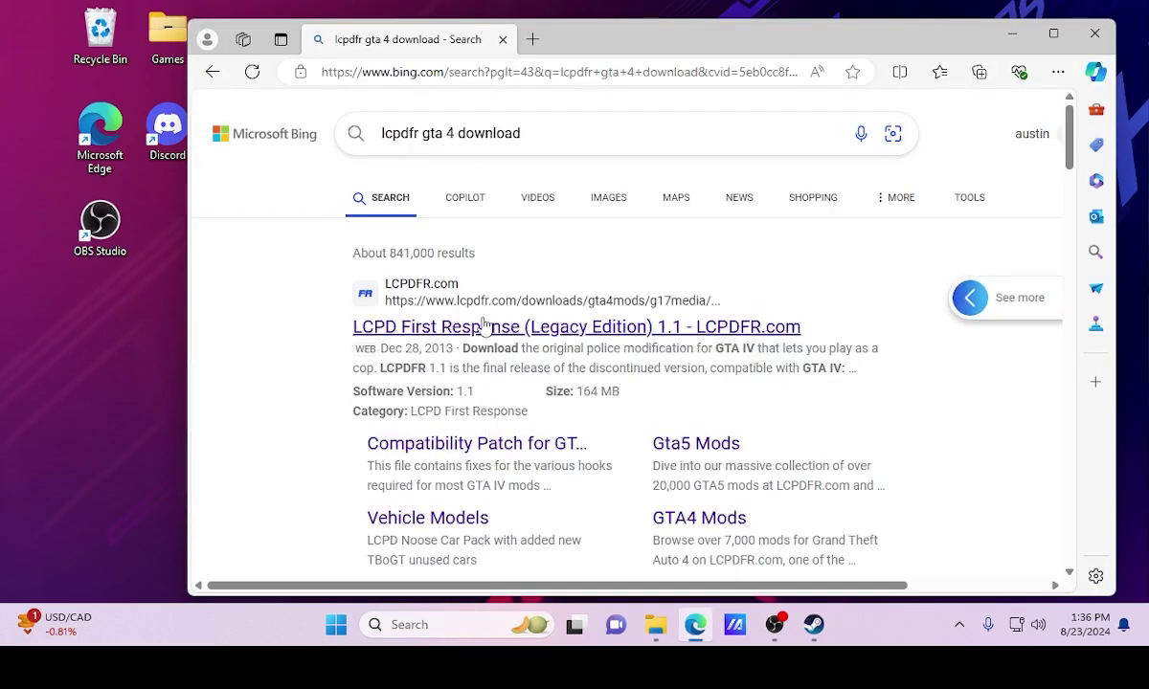
left_click(483, 316)
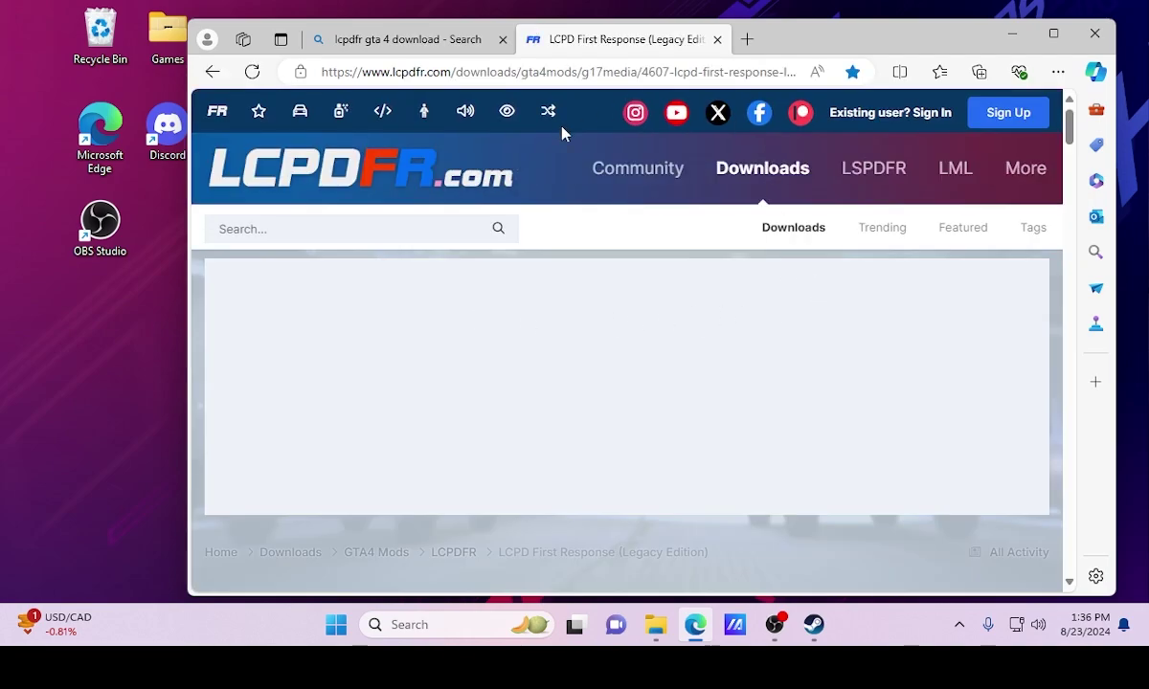
Agree to the terms and download LCPD First Response 1.1 Manual Install.rar from Old versions
scroll(843, 392, "down", 5)
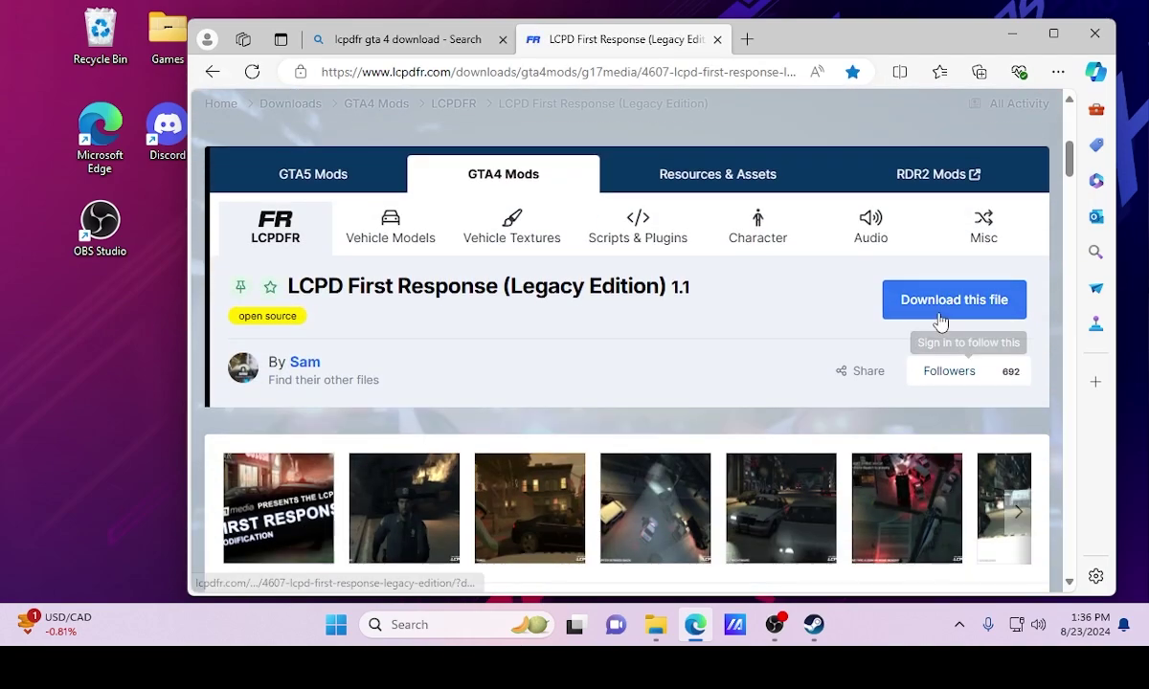
left_click(940, 322)
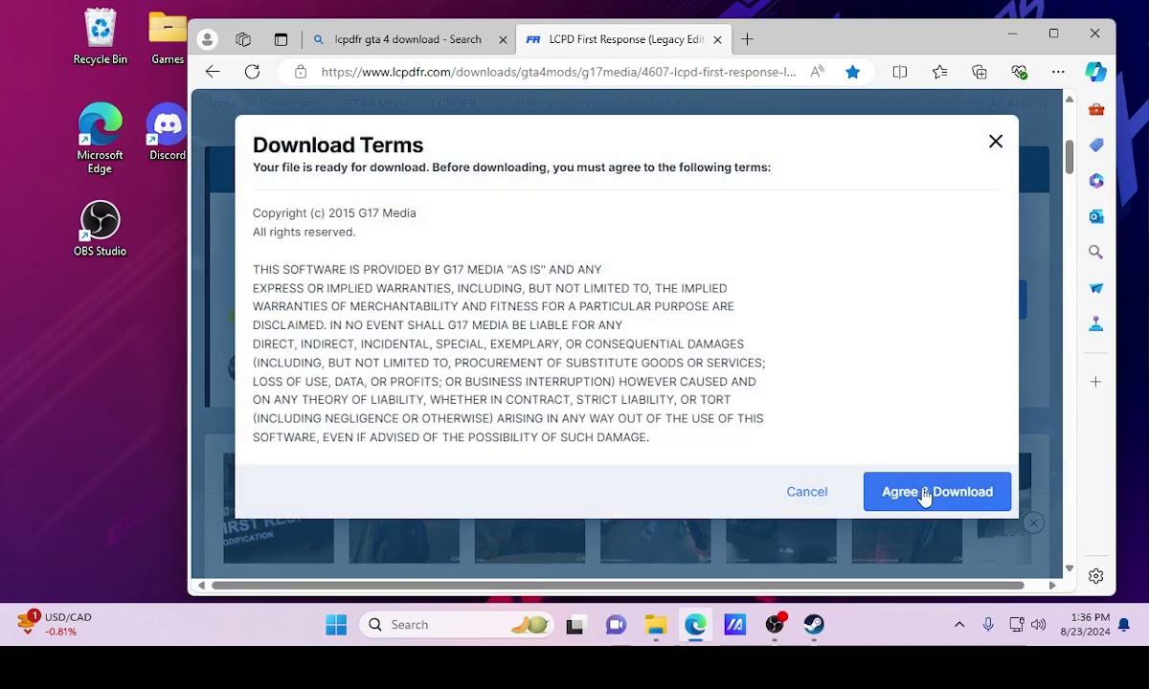
left_click(893, 490)
scroll(376, 261, "down", 4)
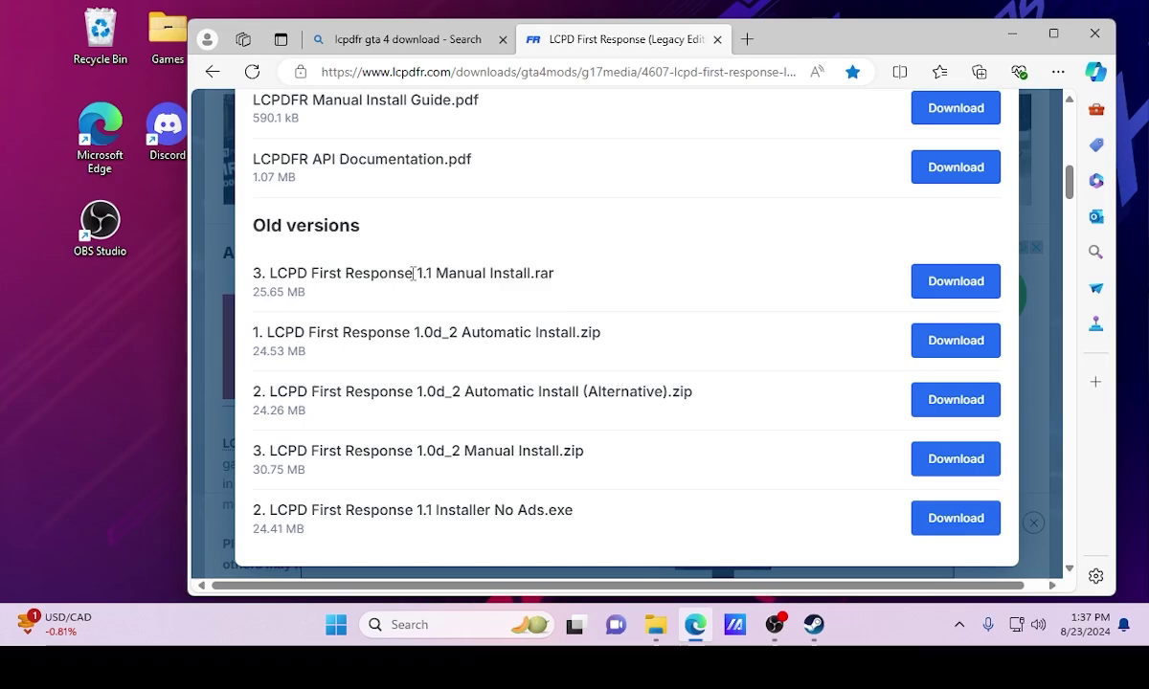
left_click(943, 280)
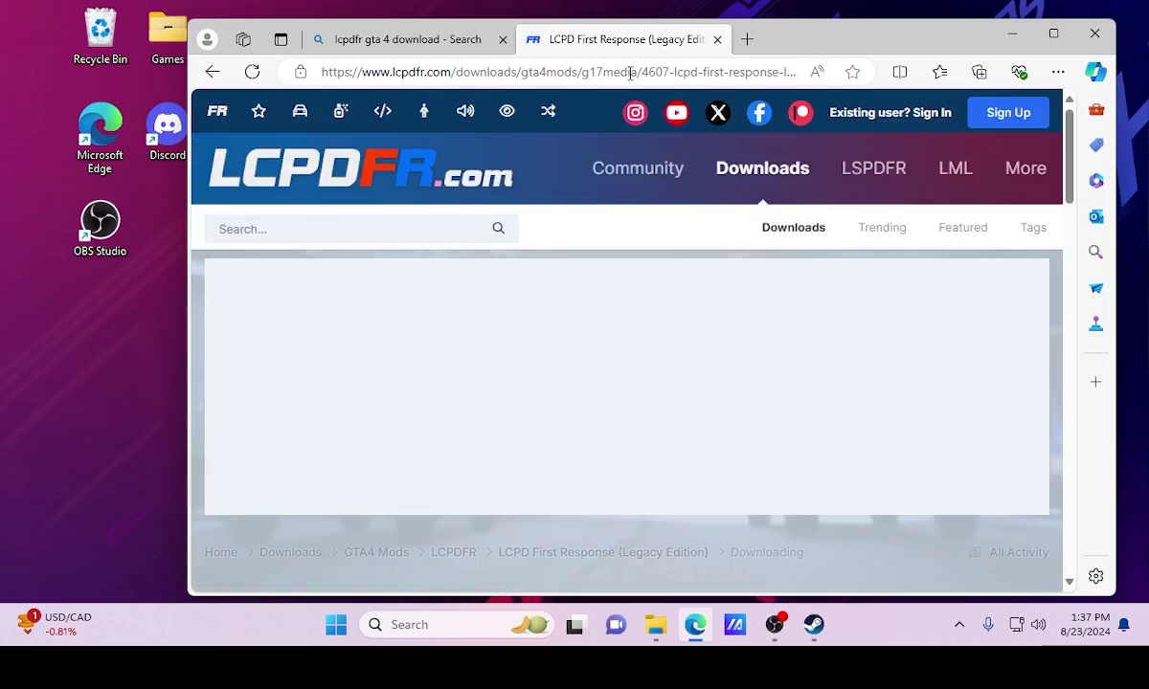
scroll(616, 251, "down", 5)
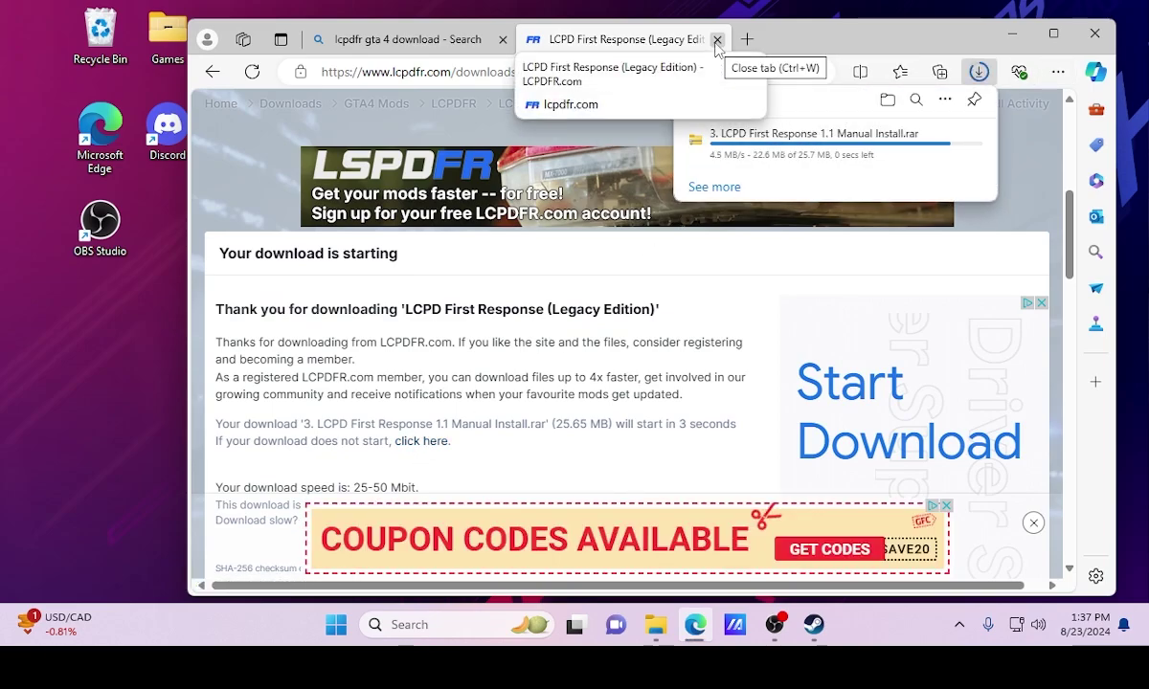
Close the LCPDFR tab, search 'els lcpdfr' and open the Emergency Lighting System page
left_click(716, 41)
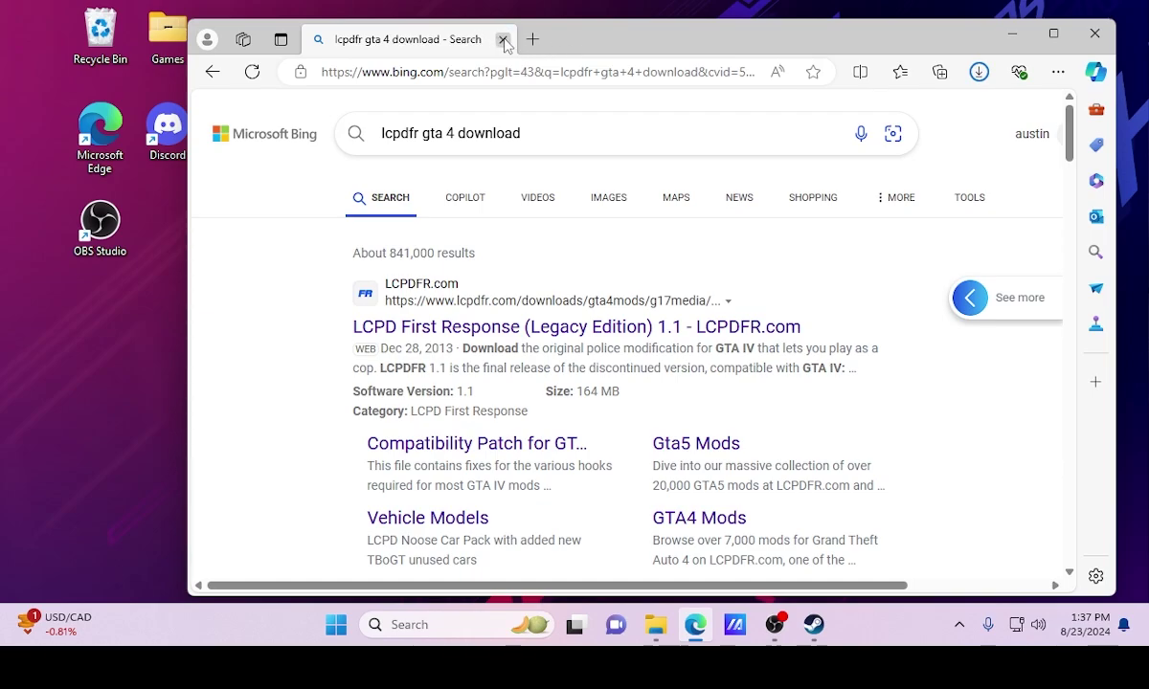
left_click(525, 69)
type("els")
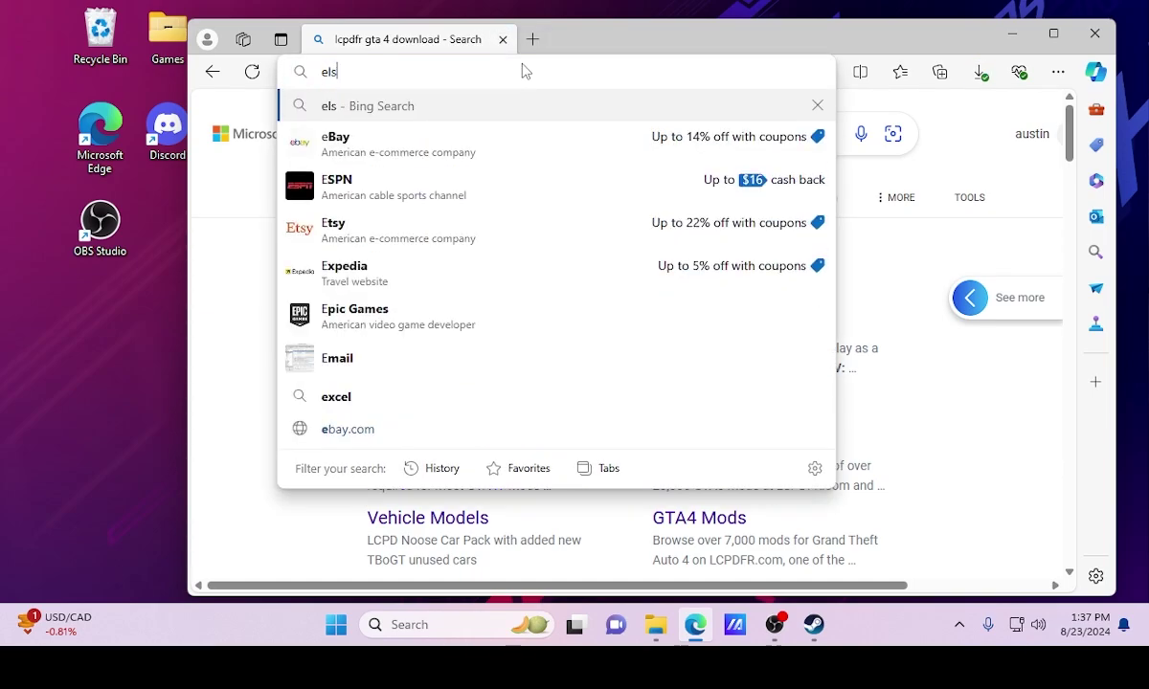
type(" lcpdfr")
key("Return")
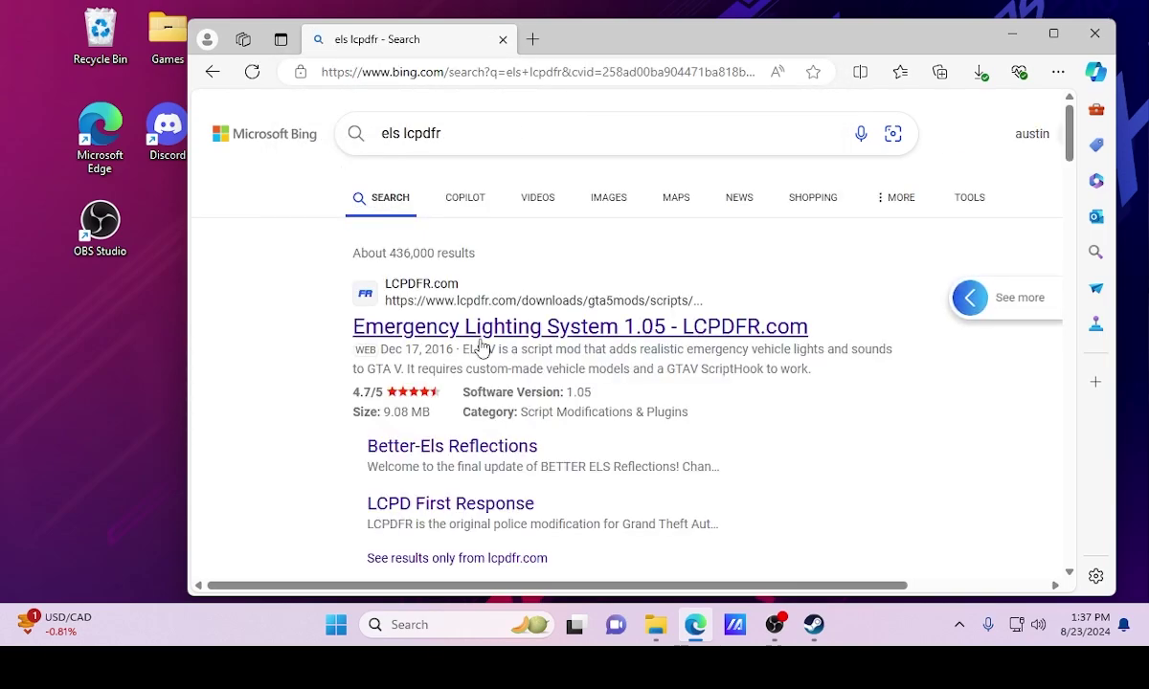
left_click(482, 347)
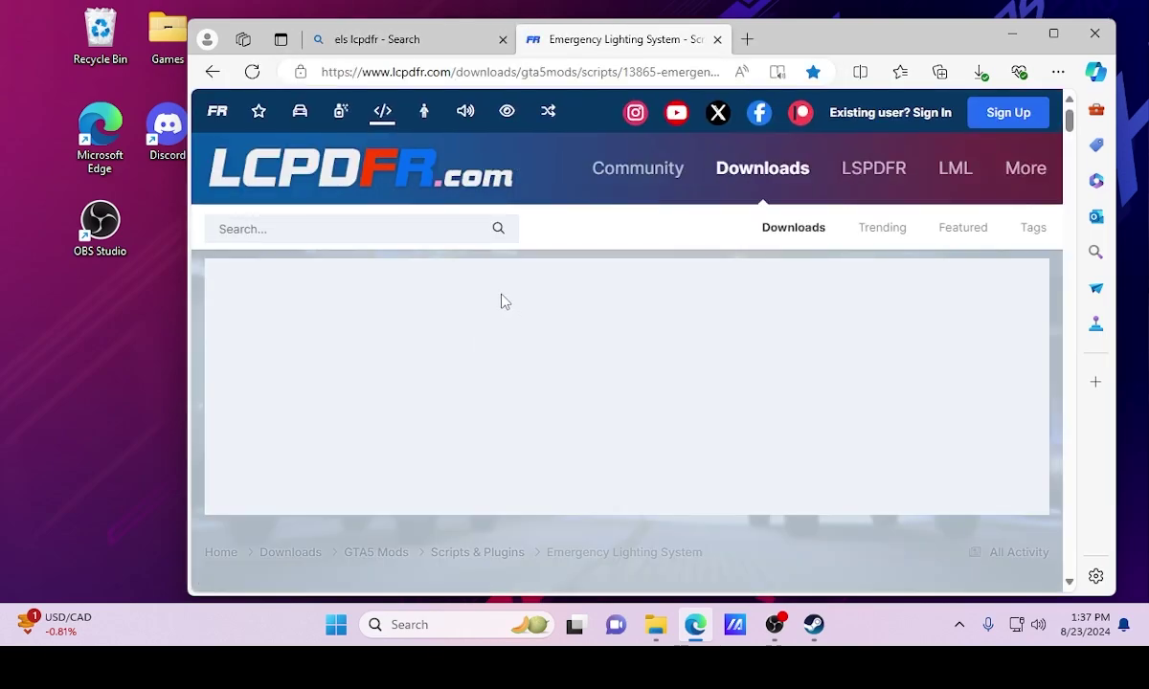
Agree to the terms and download ELS V1.05.rar, then check download progress
scroll(443, 264, "down", 5)
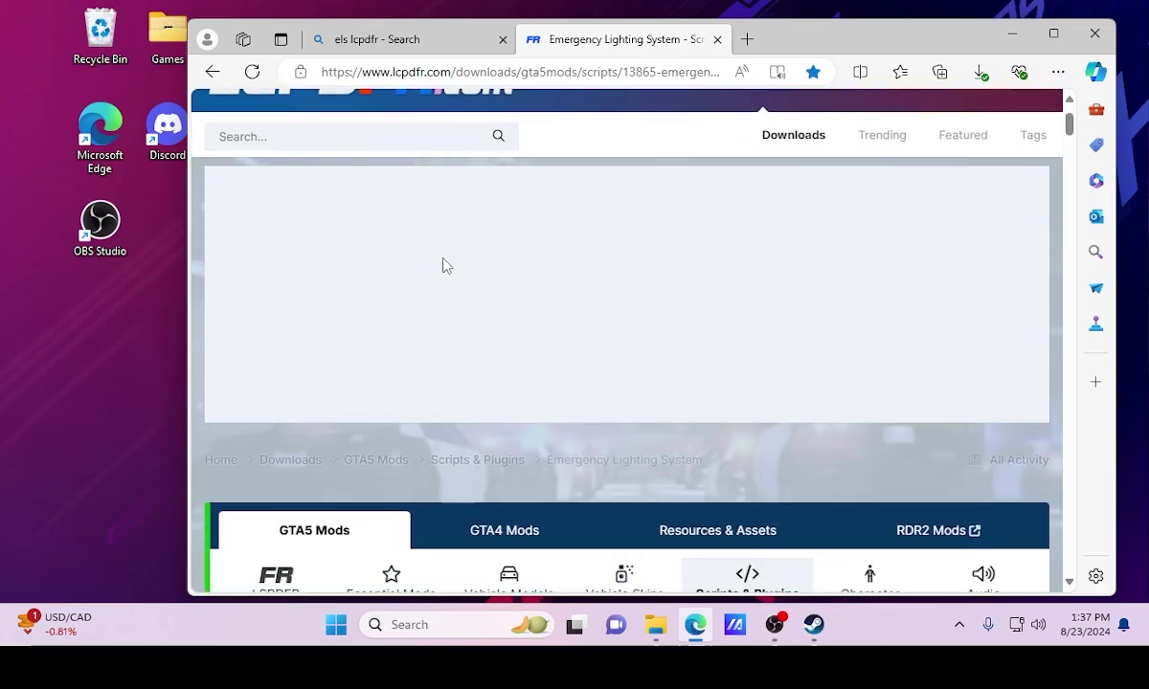
left_click(950, 263)
left_click(926, 372)
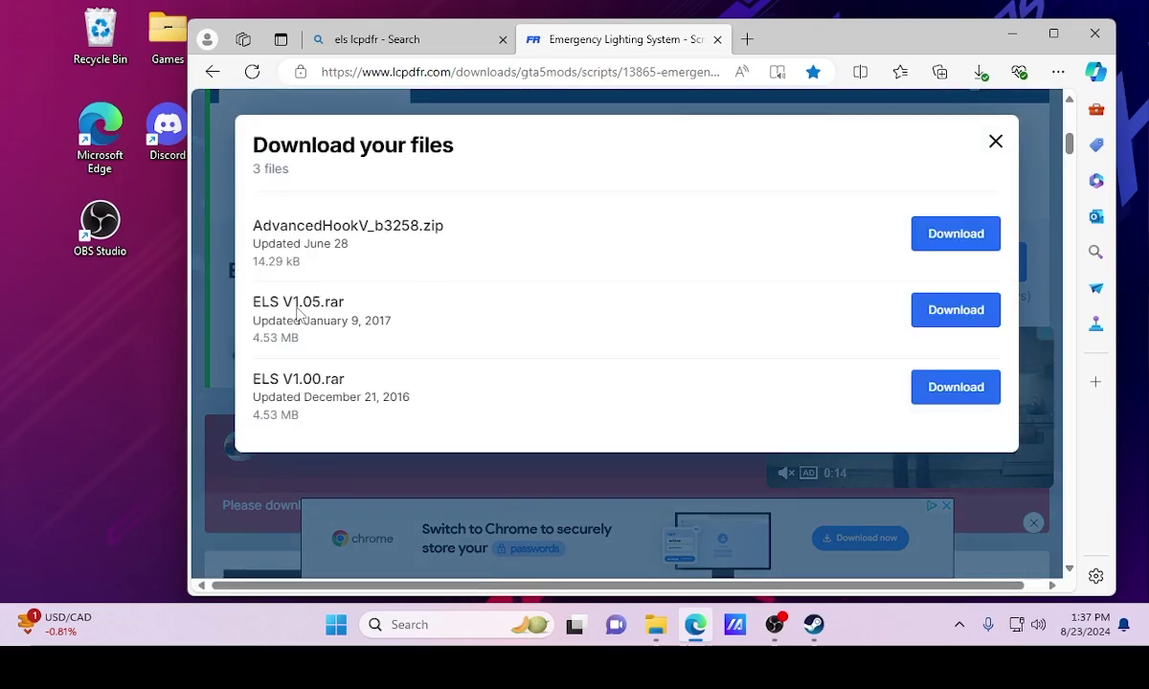
left_click_drag(458, 233, 211, 236)
left_click(436, 308)
left_click(938, 311)
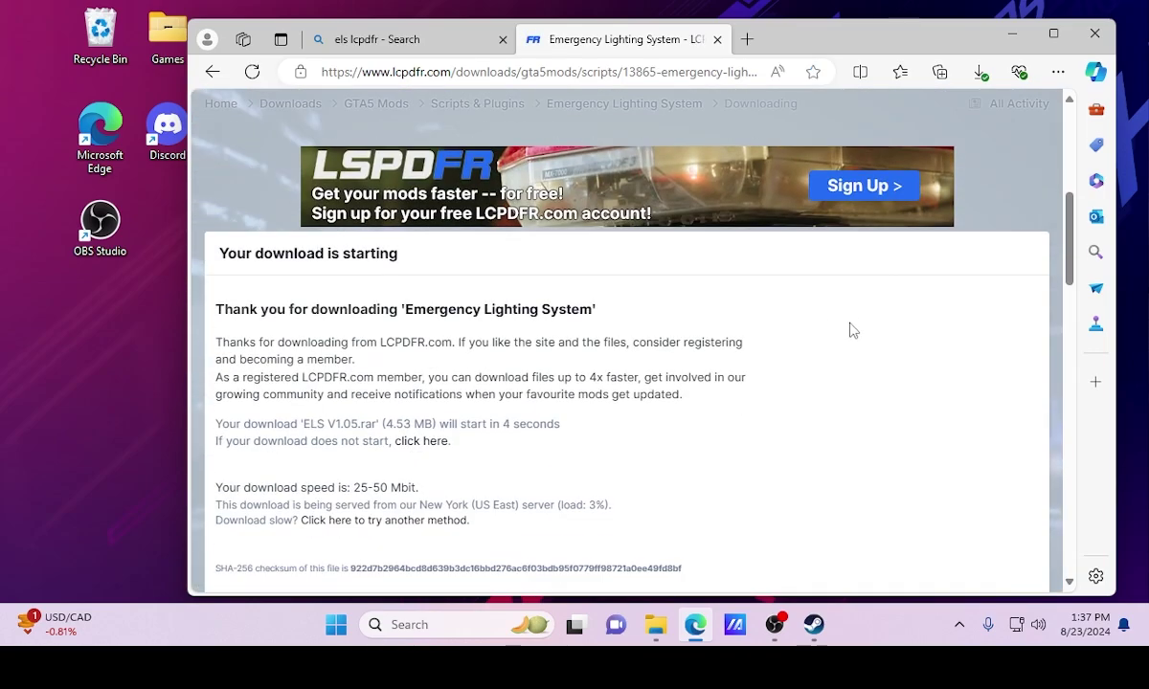
left_click(422, 442)
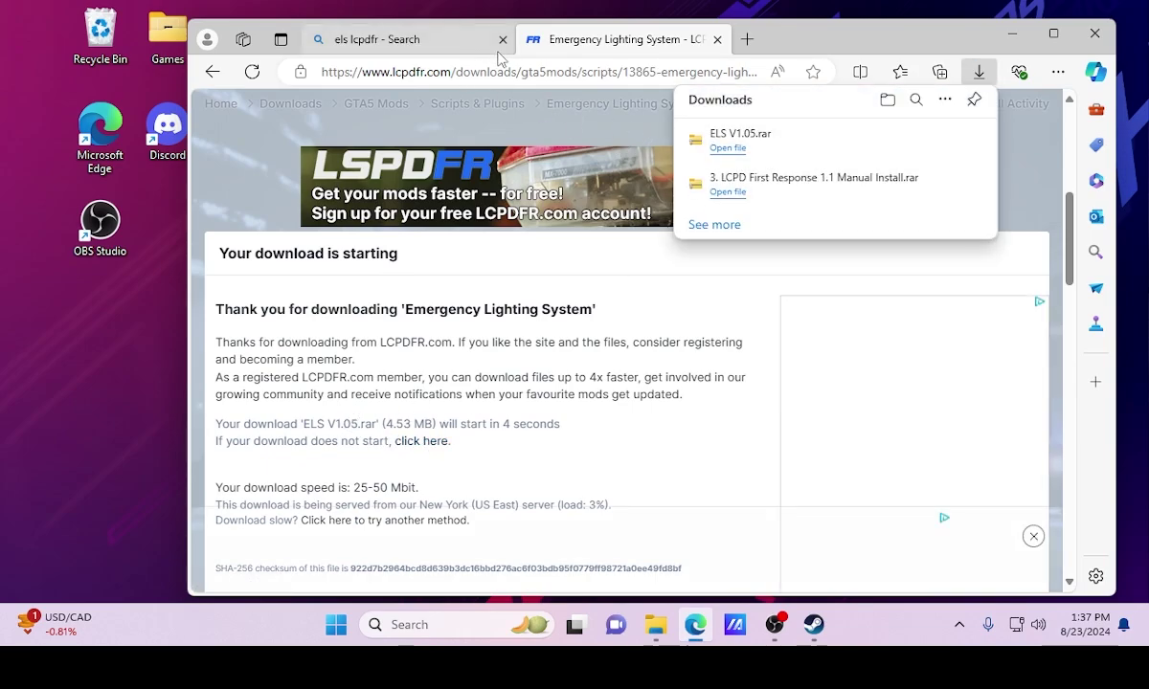
Download AdvancedHookV_b3258.zip from the same page, then close the page
left_click(213, 72)
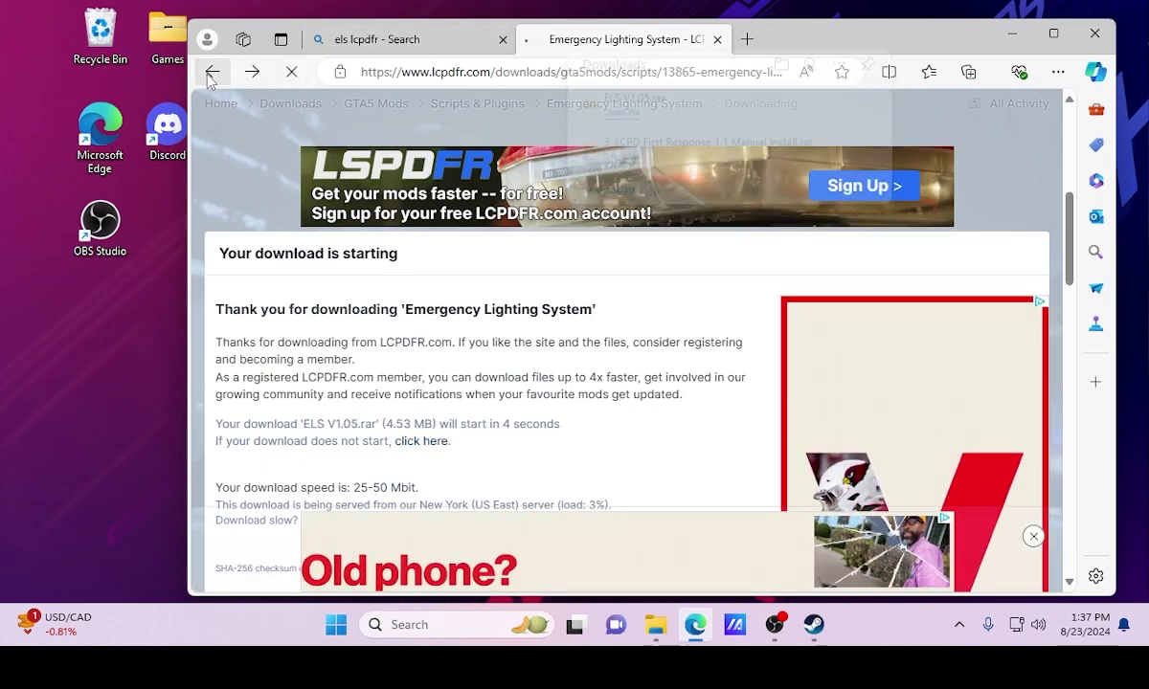
left_click(926, 262)
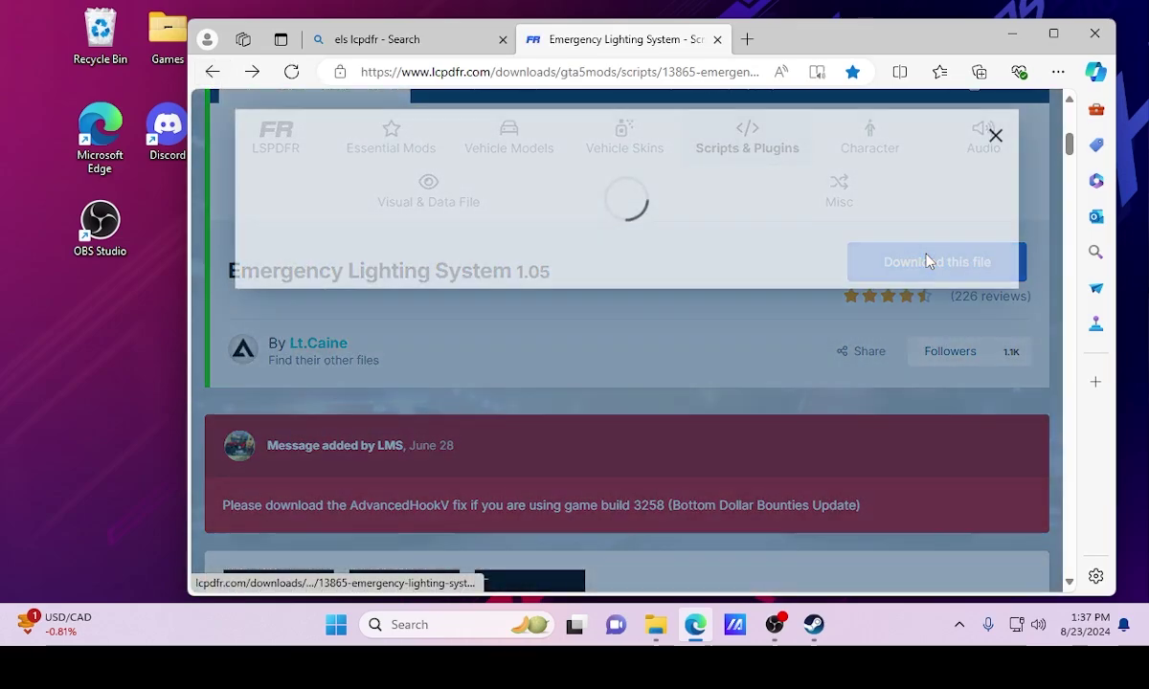
left_click(936, 382)
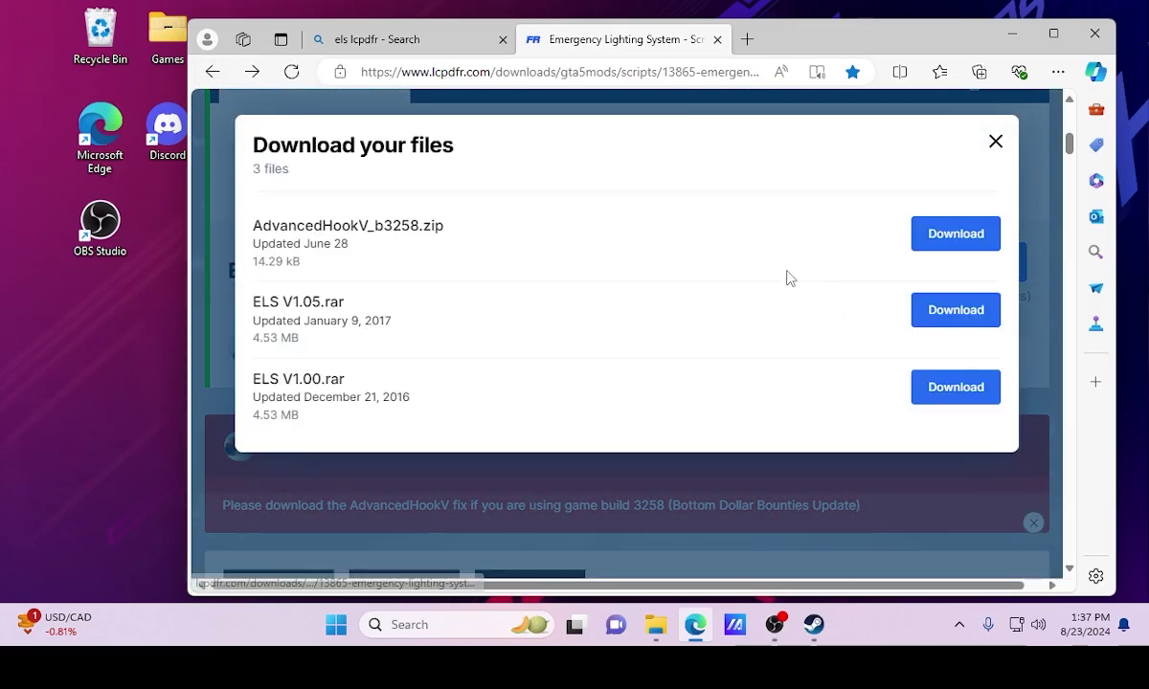
left_click(955, 241)
scroll(481, 452, "down", 3)
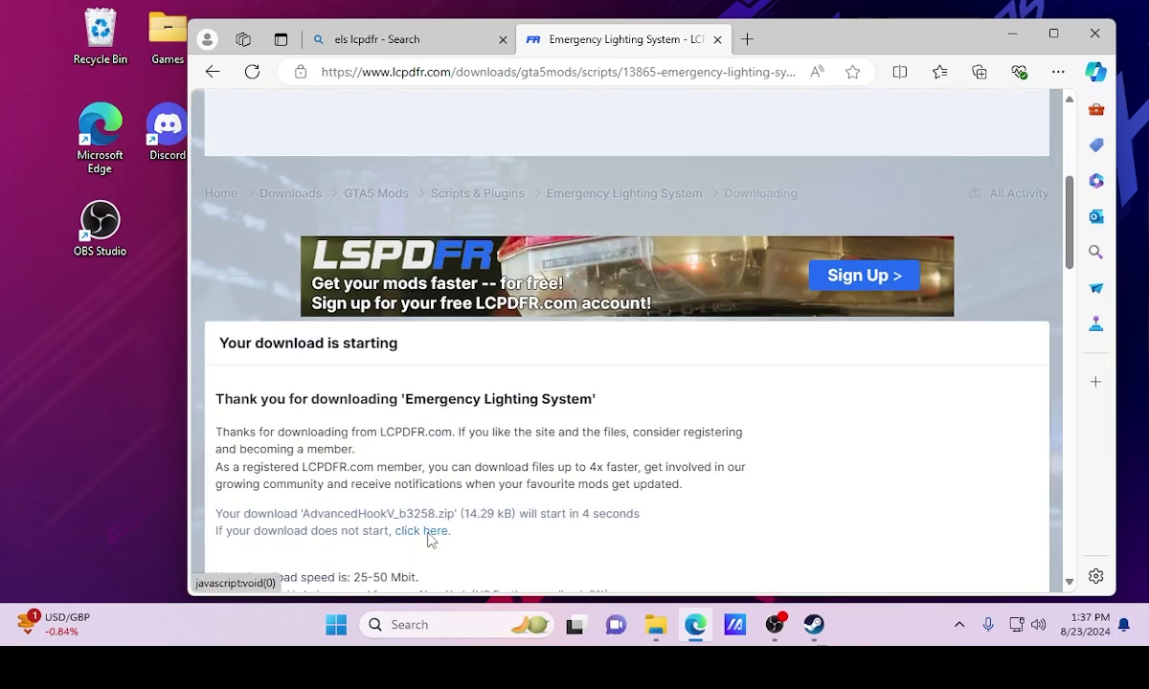
left_click(716, 40)
Close Edge, switch to the GTAIV folder and scroll its 71 items, including LCPDFR and ZMenu
left_click(503, 39)
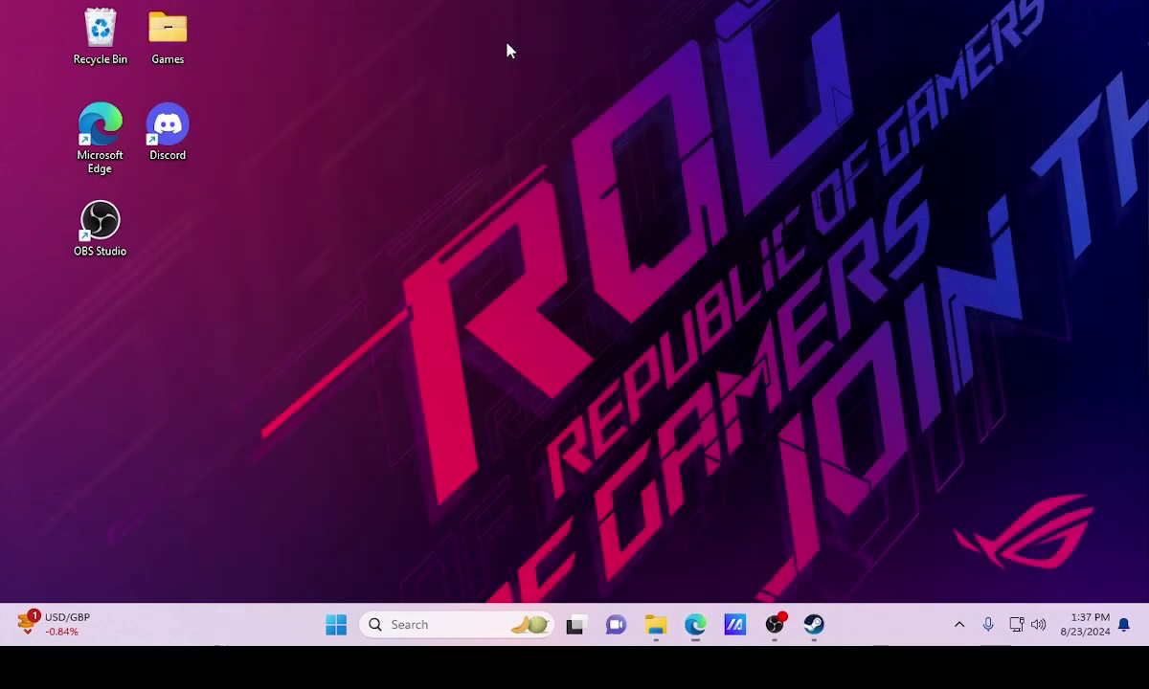
key("alt+Tab")
scroll(459, 225, "up", 8)
scroll(456, 245, "down", 14)
scroll(464, 340, "down", 5)
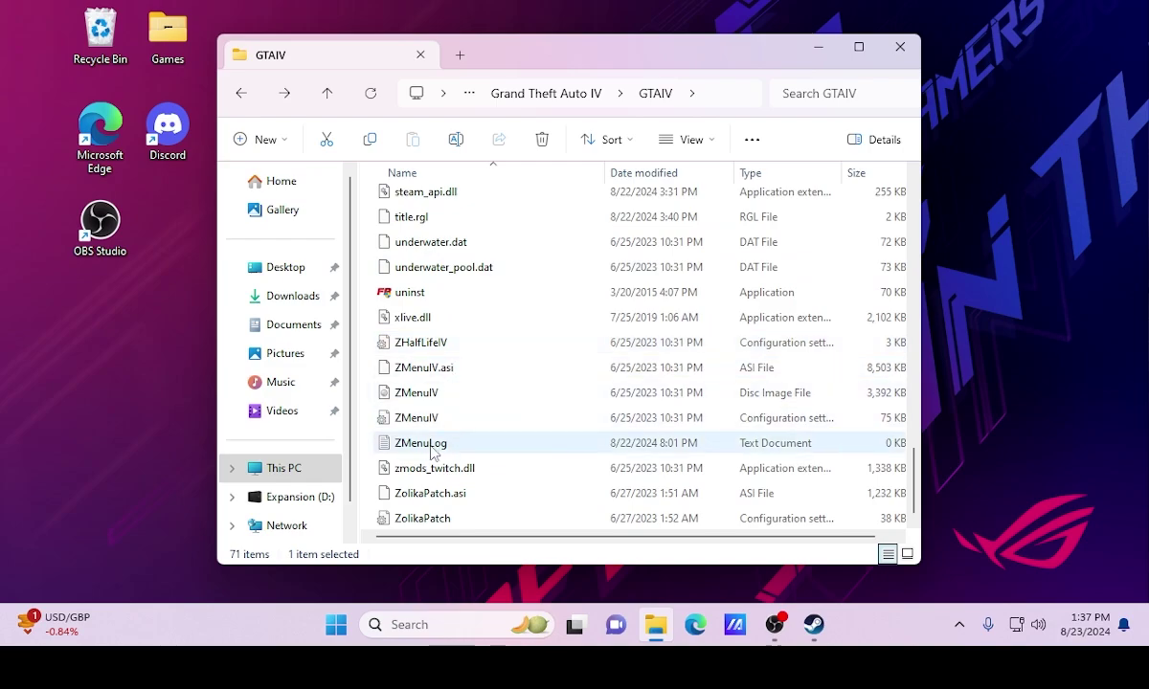
scroll(431, 448, "up", 2)
scroll(452, 441, "up", 9)
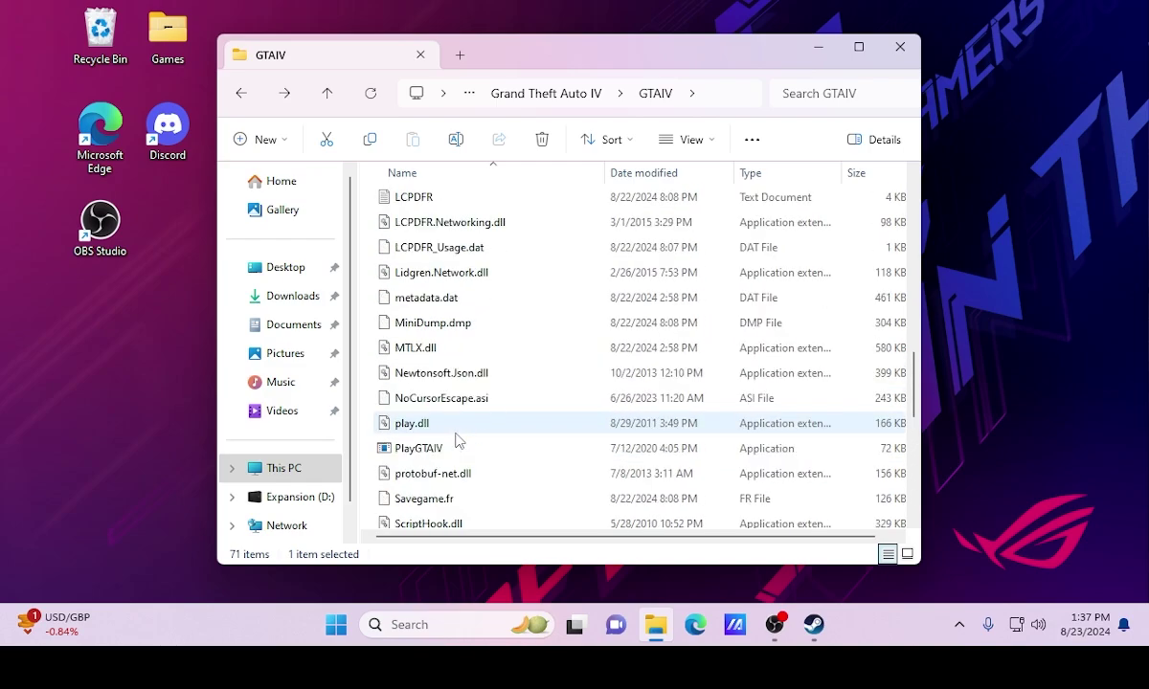
scroll(456, 438, "up", 4)
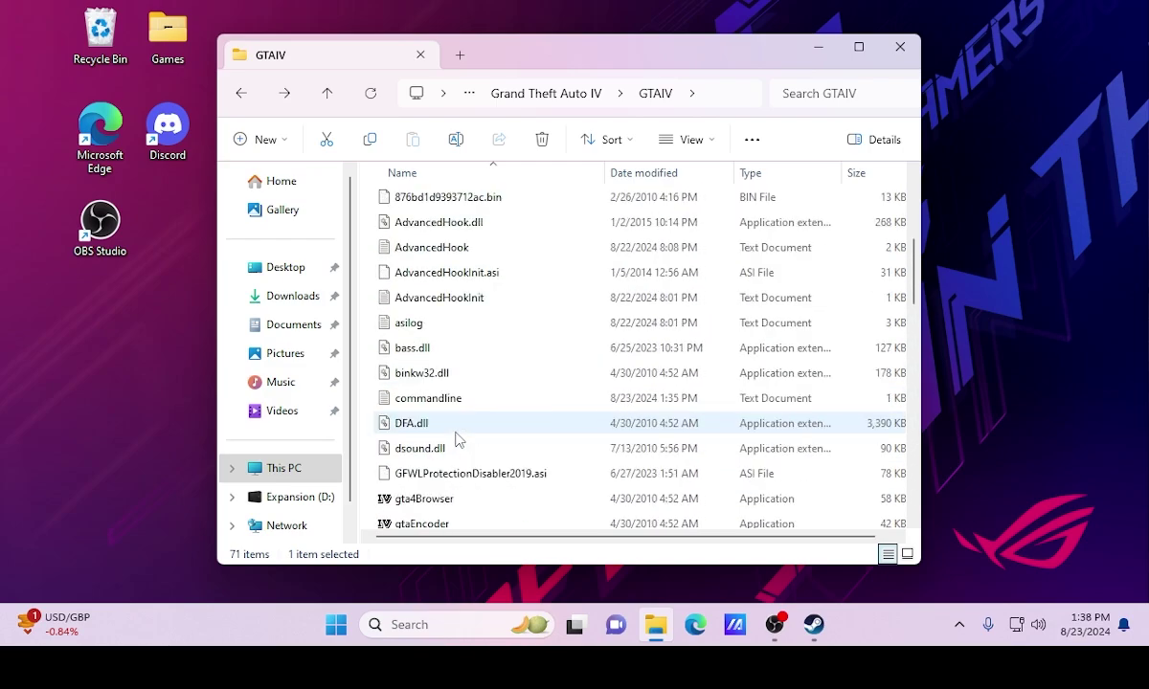
scroll(456, 439, "up", 1)
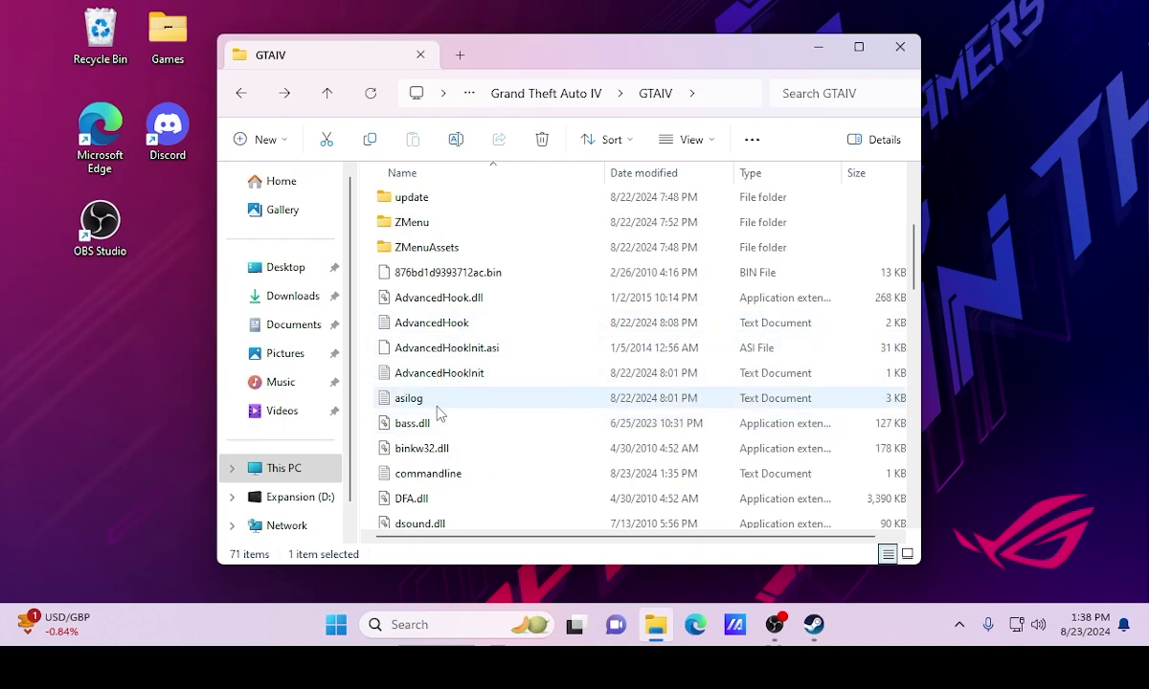
scroll(439, 414, "down", 8)
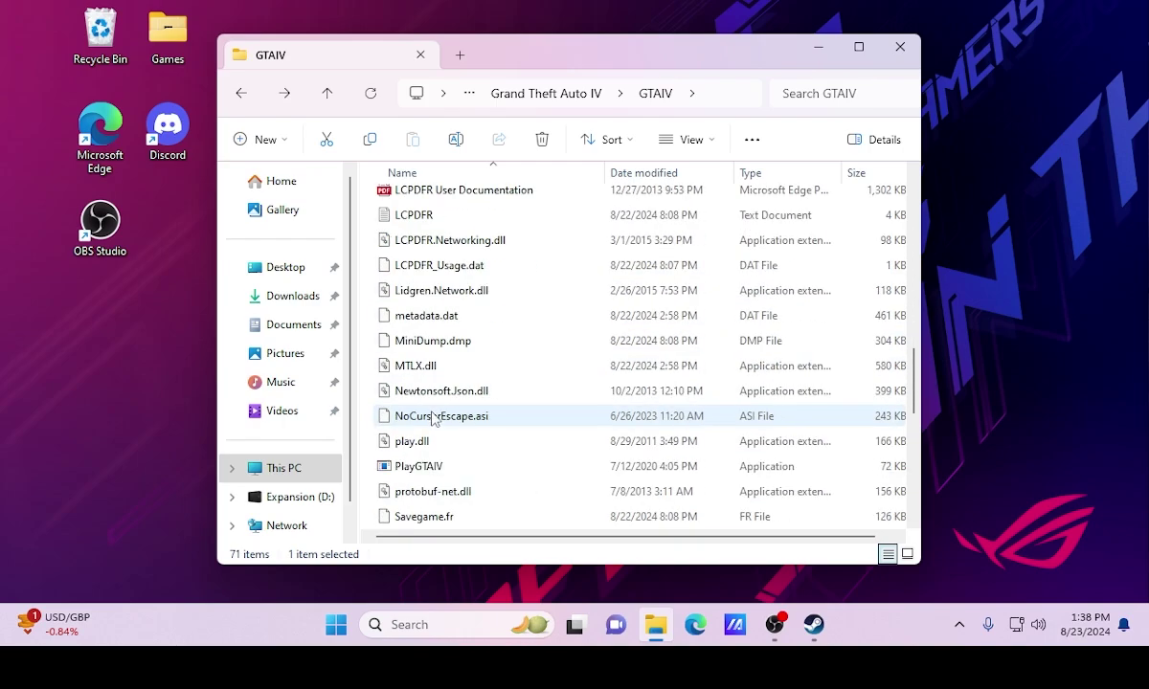
scroll(433, 418, "down", 7)
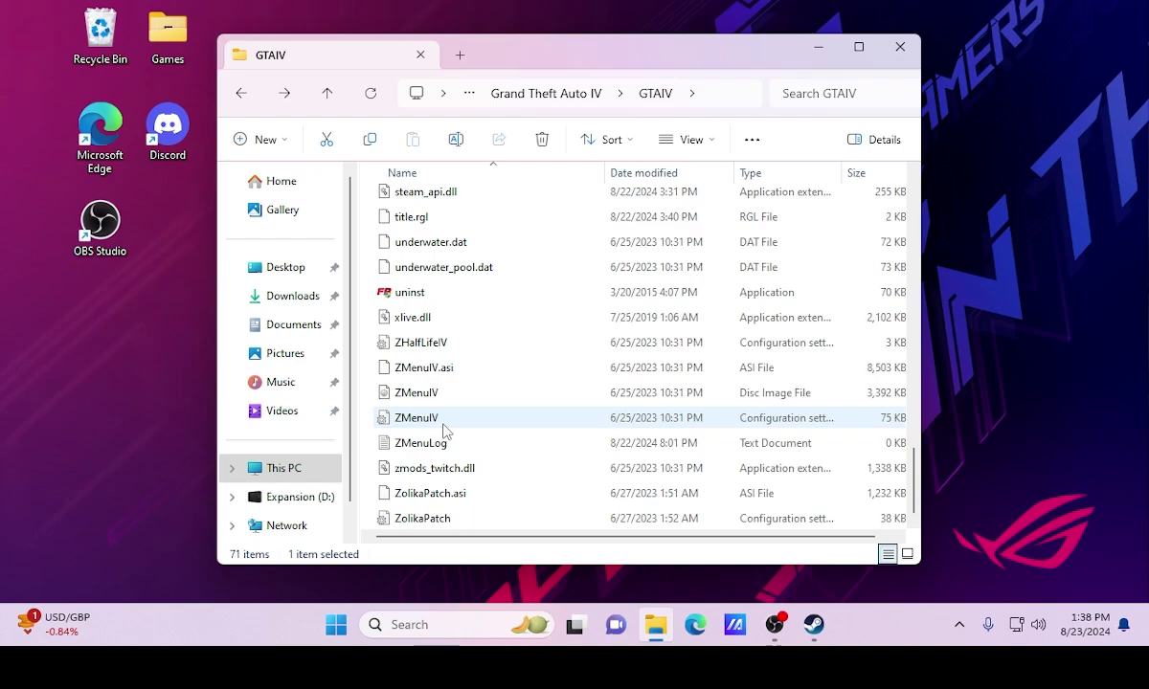
scroll(455, 328, "up", 18)
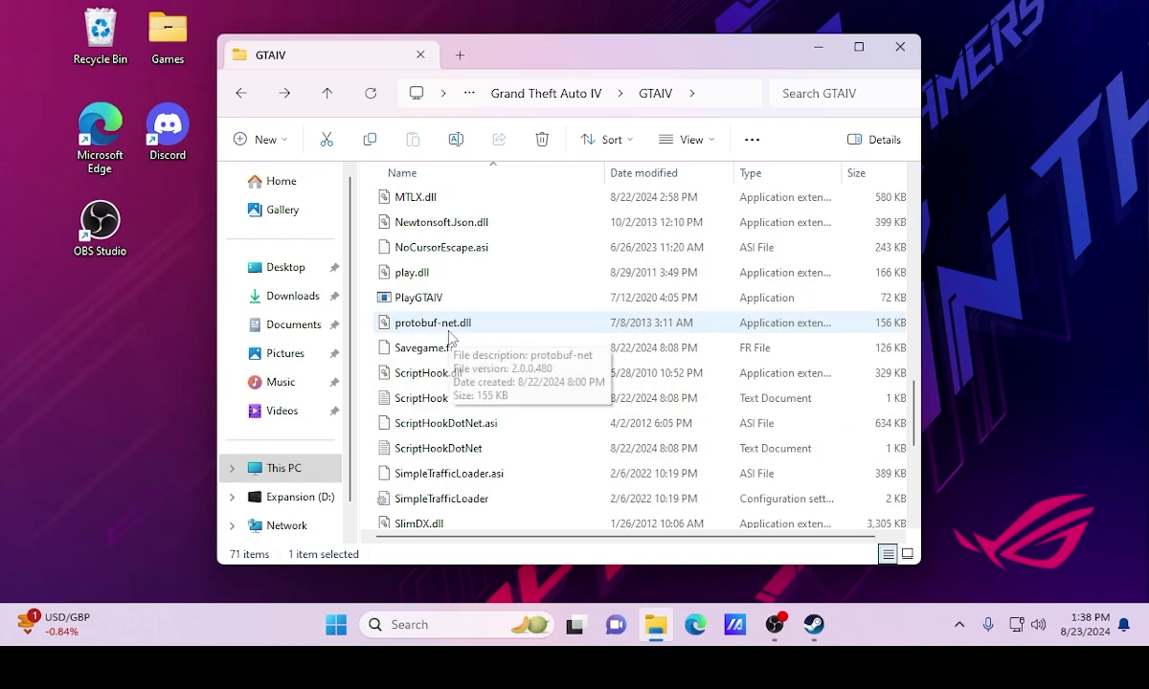
left_click(819, 46)
key("alt+Tab")
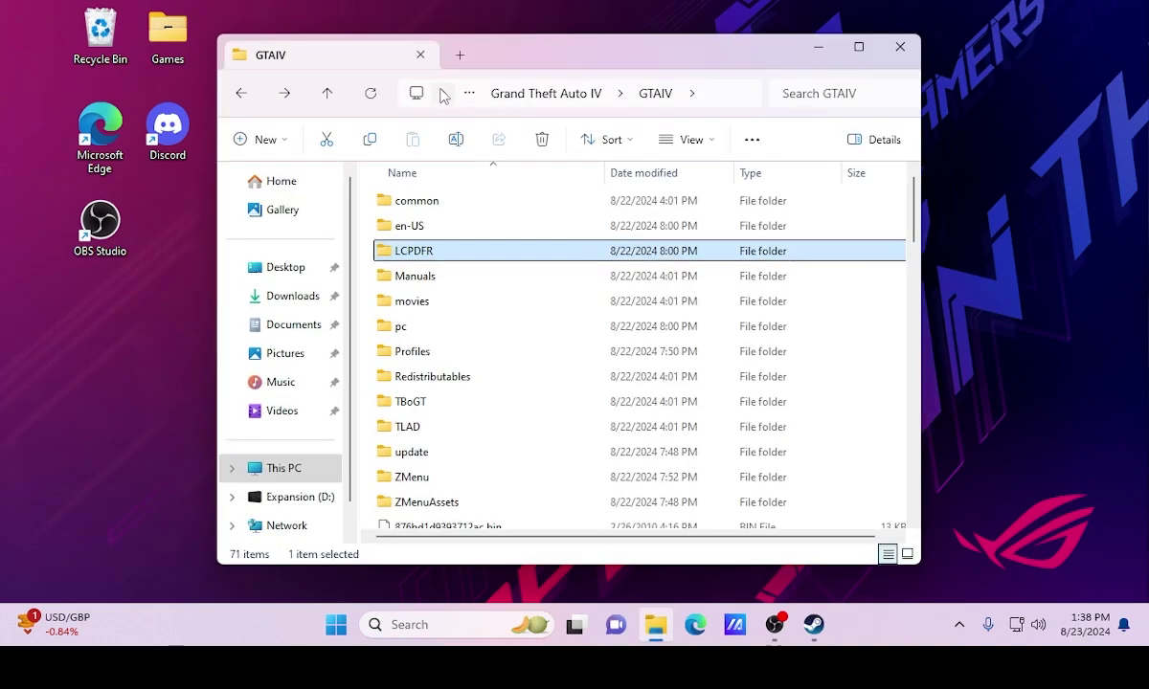
Move the LCPD and ELS V1.05 archives from Downloads onto the desktop
left_click(293, 296)
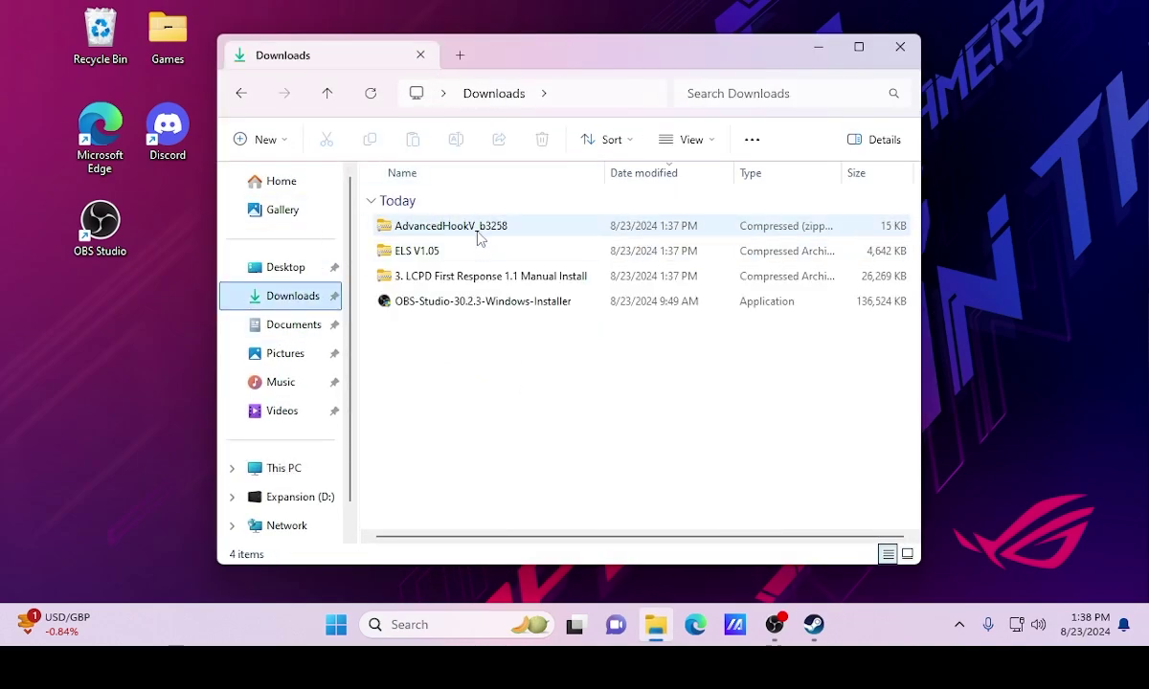
left_click_drag(365, 240, 1041, 330)
left_click(899, 46)
left_click_drag(1035, 384, 770, 287)
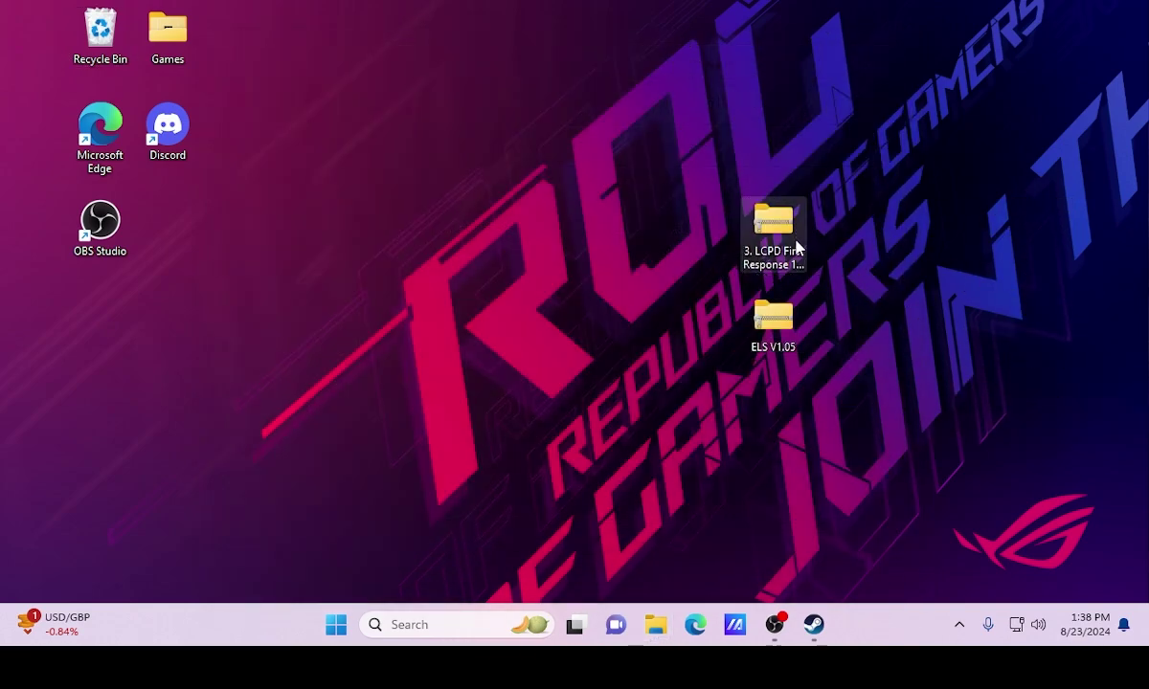
Extract All the LCPD archive into its suggested desktop folder
right_click(797, 247)
left_click(859, 272)
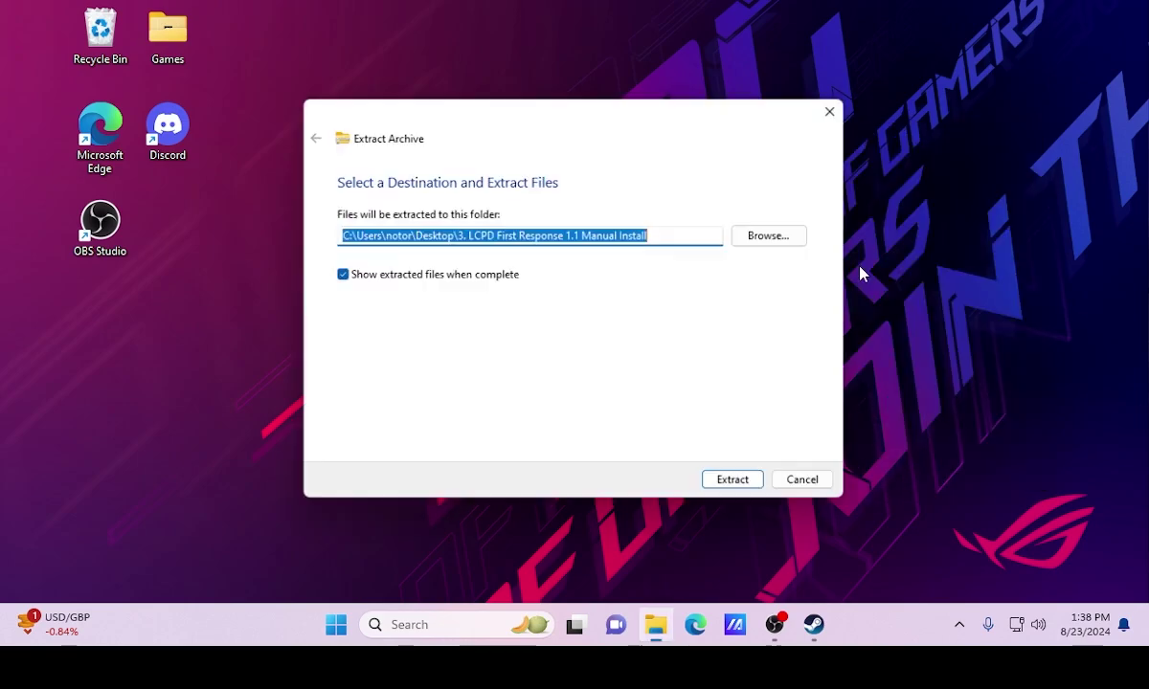
left_click(737, 484)
left_click(615, 378)
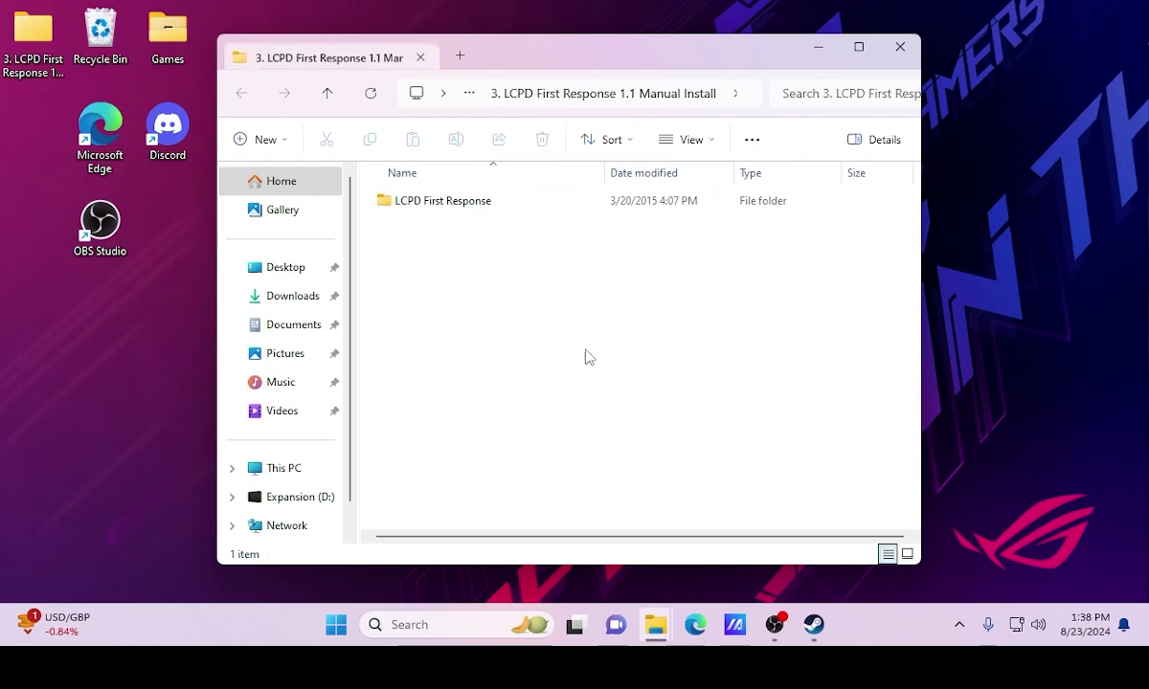
left_click_drag(492, 57, 729, 253)
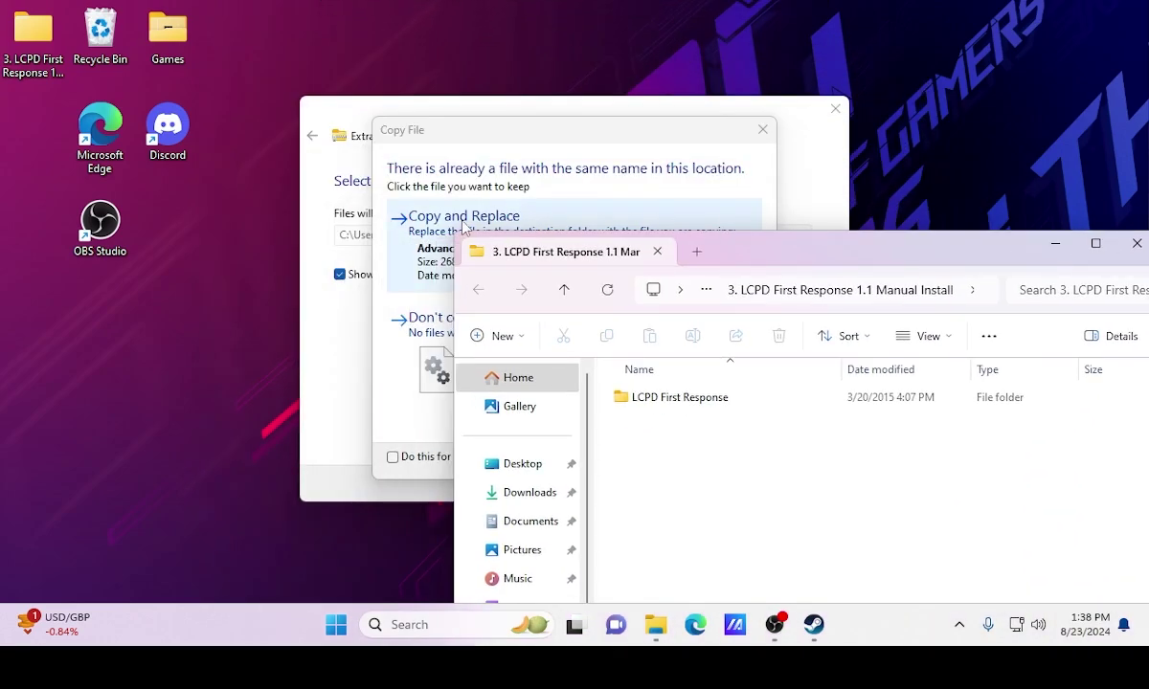
Choose Copy and Replace with 'Do this for all conflicts' ticked for every conflicting file
left_click(428, 218)
left_click(428, 222)
left_click(428, 226)
left_click(428, 230)
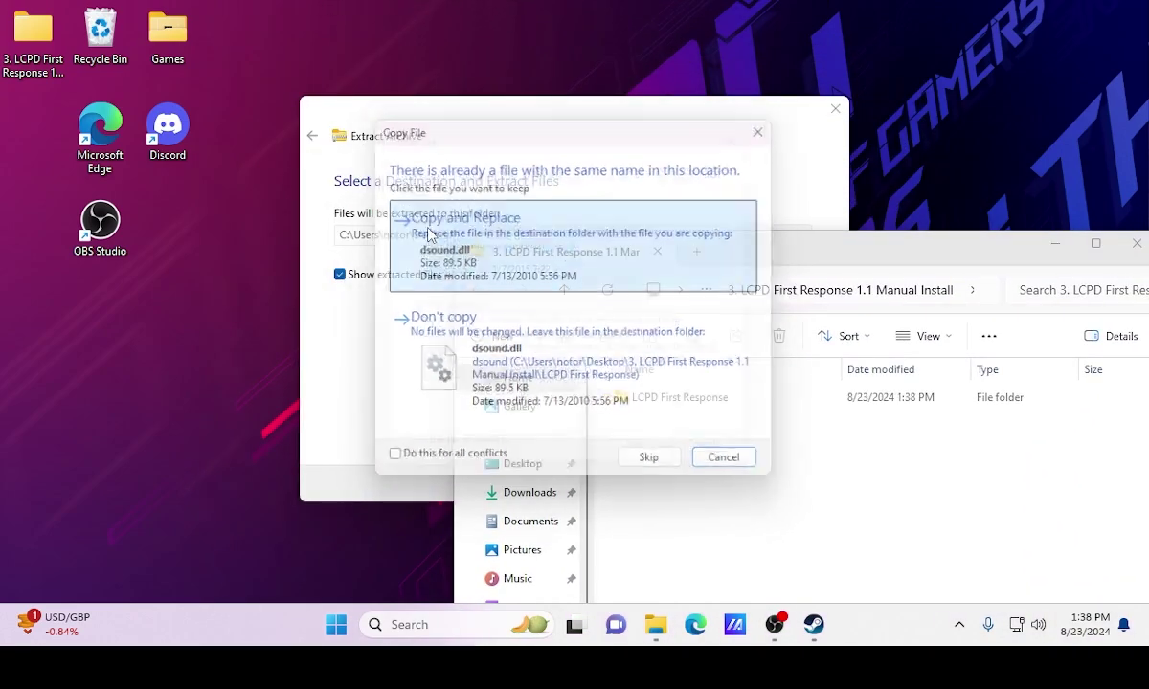
left_click(428, 230)
left_click(428, 229)
left_click(428, 230)
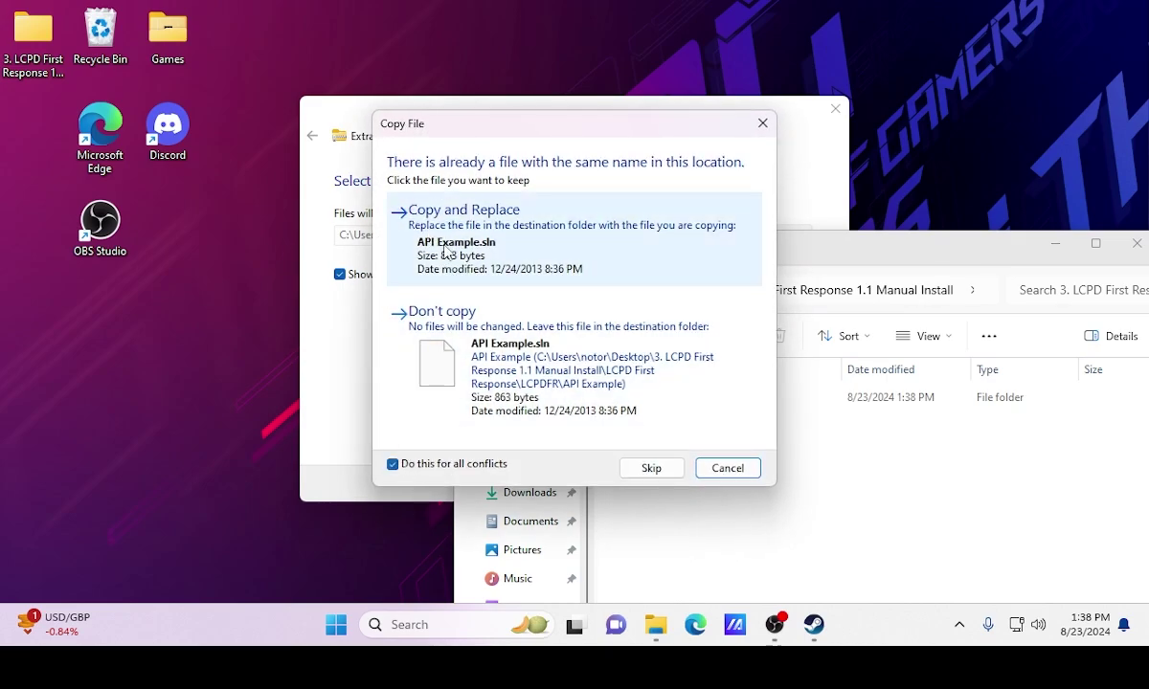
left_click(447, 251)
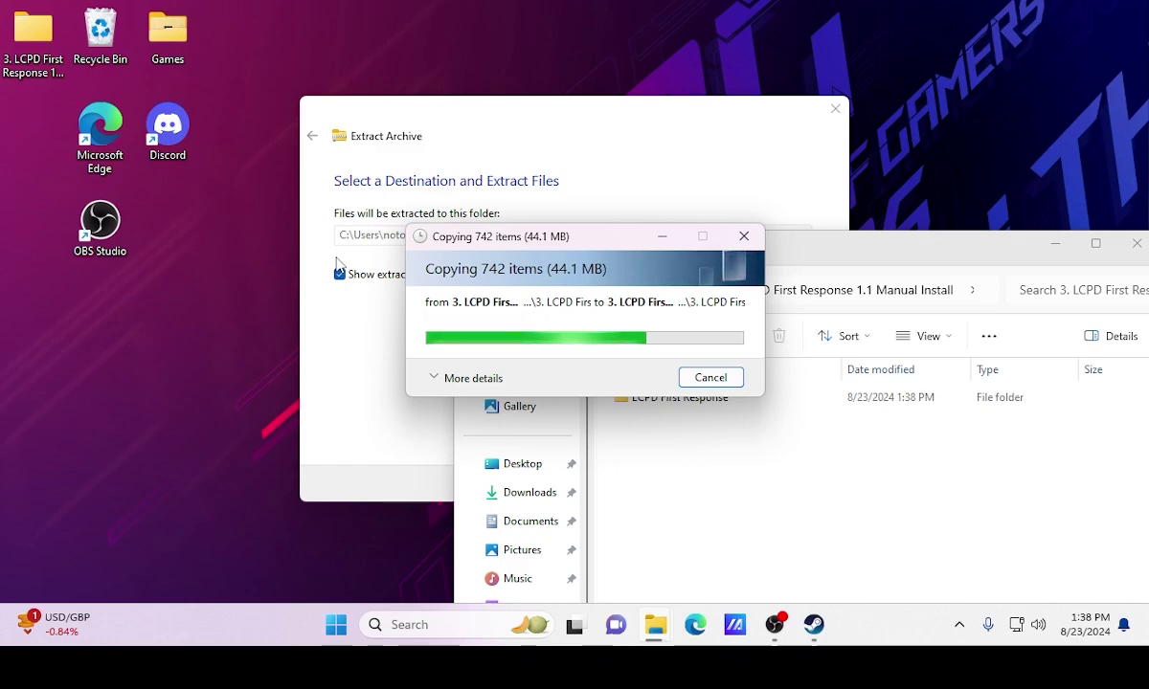
left_click_drag(734, 240, 488, 115)
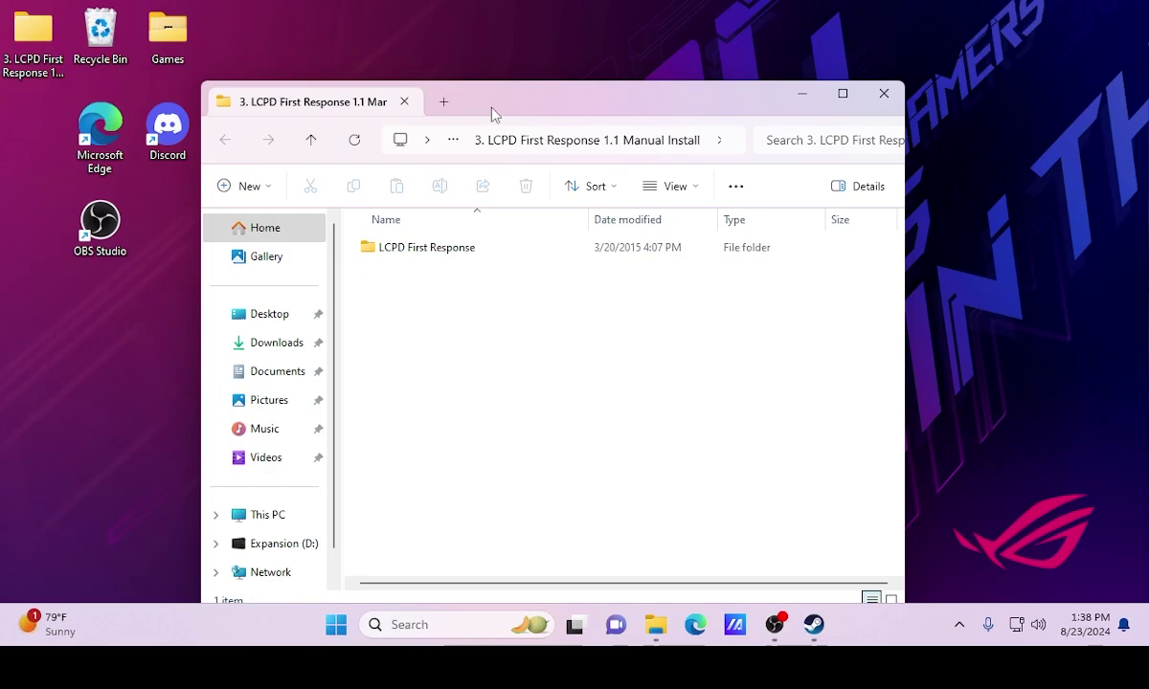
Open LCPD First Response, return to its parent via the breadcrumb, and reopen it showing 19 items
left_click_drag(520, 98, 618, 62)
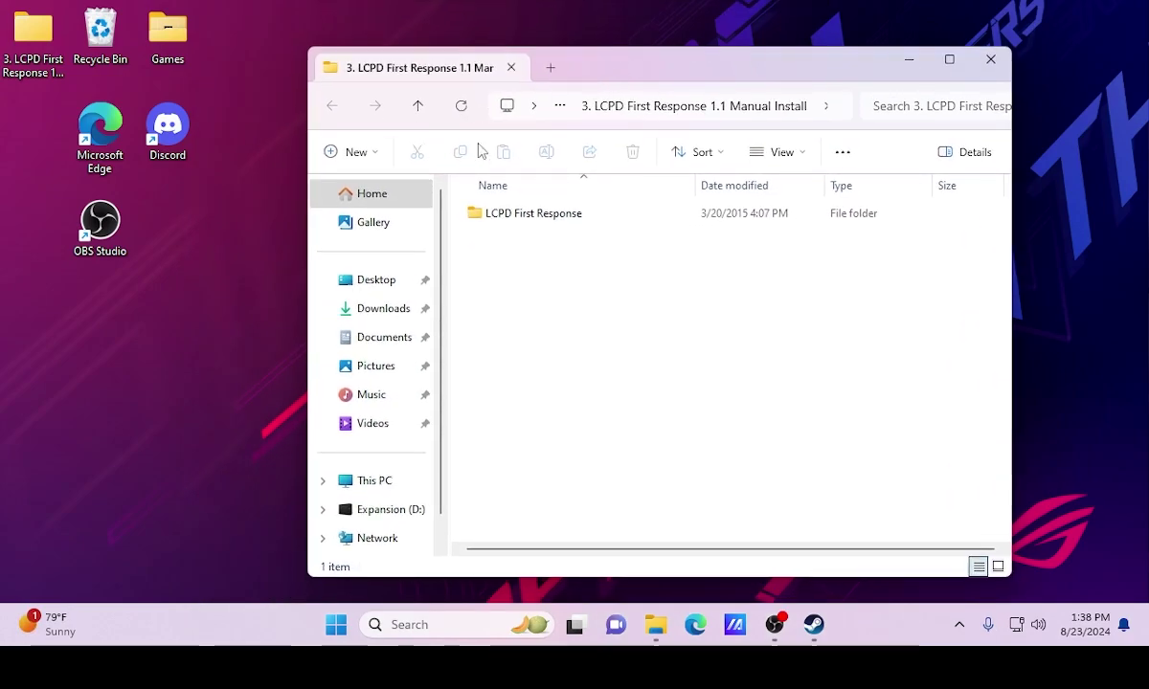
double_click(544, 216)
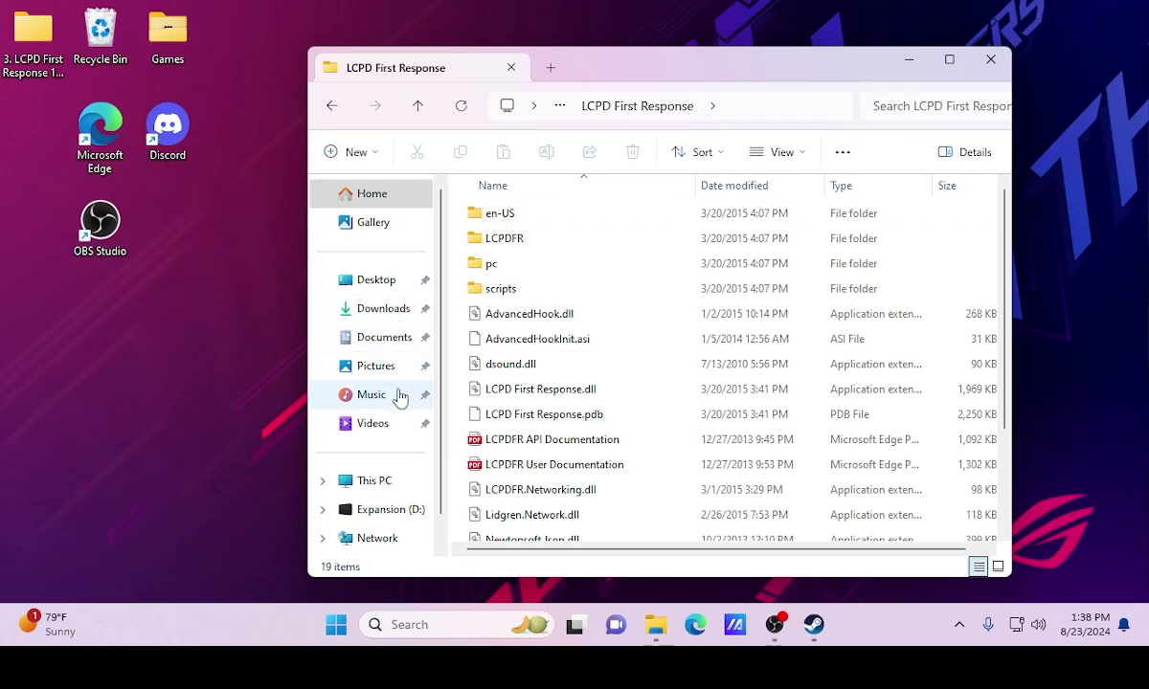
left_click_drag(623, 62, 734, 59)
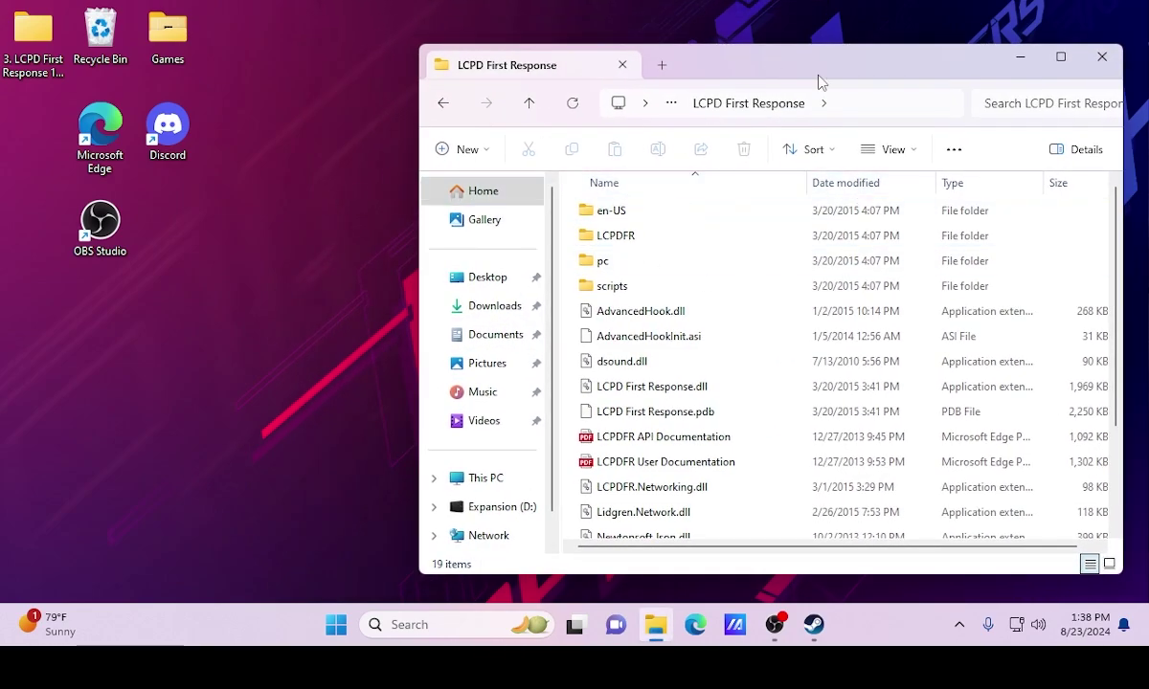
left_click(671, 110)
left_click(675, 132)
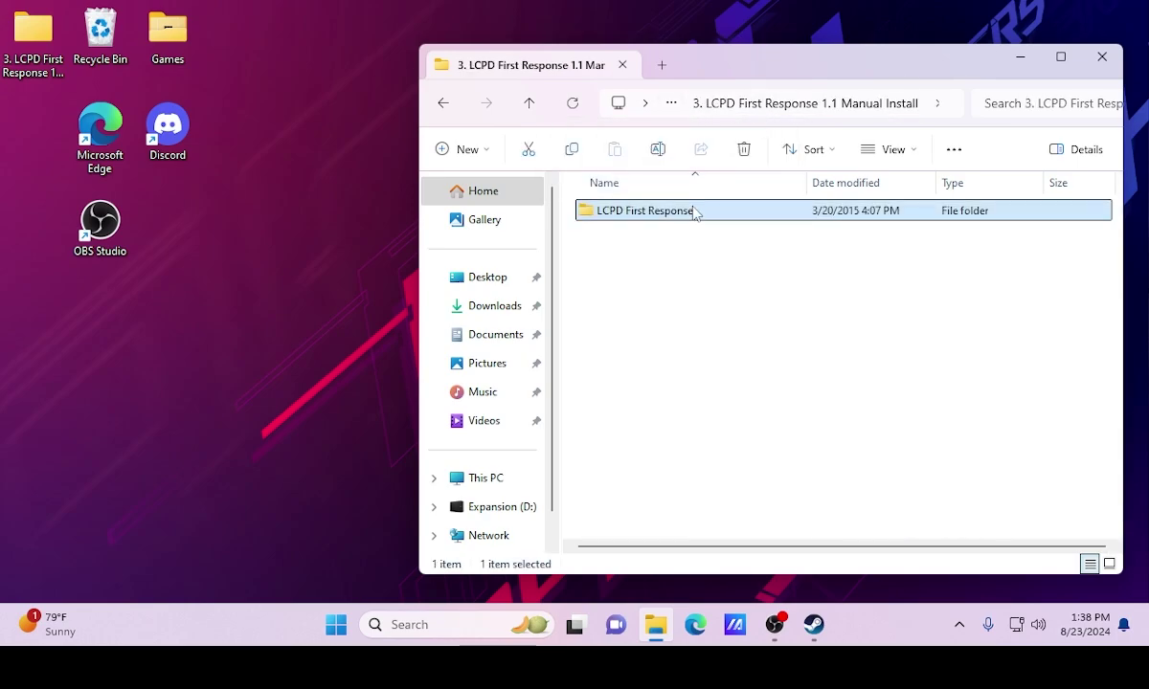
double_click(613, 217)
scroll(632, 306, "down", 3)
scroll(656, 378, "up", 3)
From Steam's GTA IV entry, open Manage > Browse local files, then minimize Steam
key("alt+Tab")
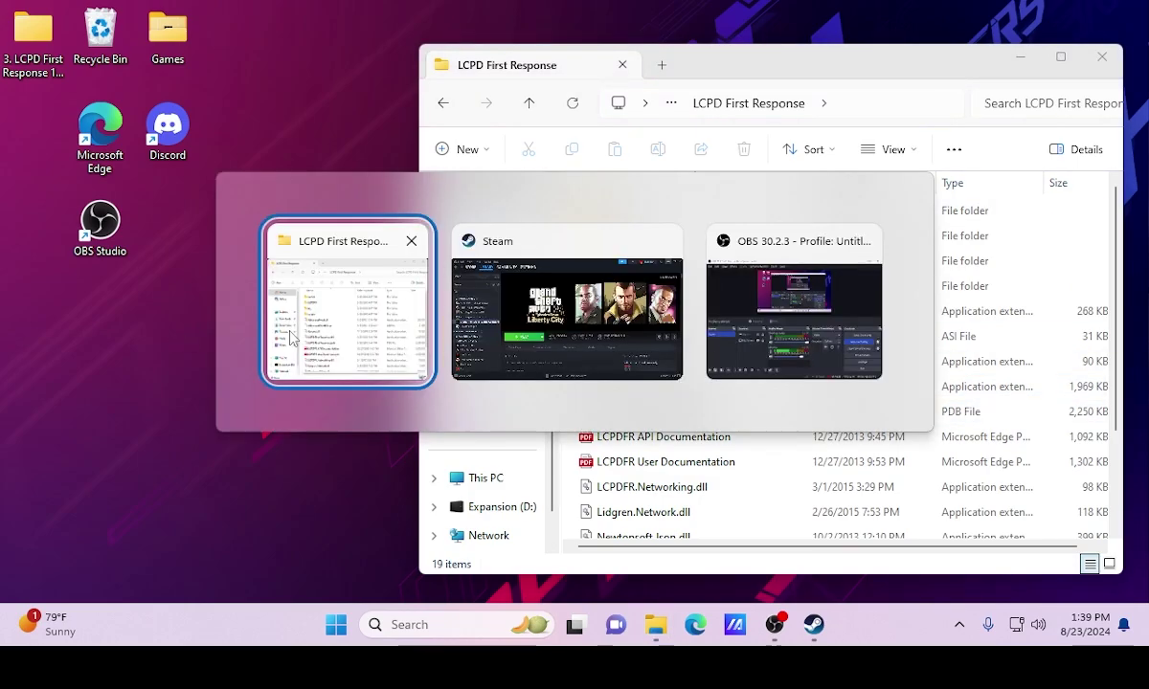
key("alt+Tab")
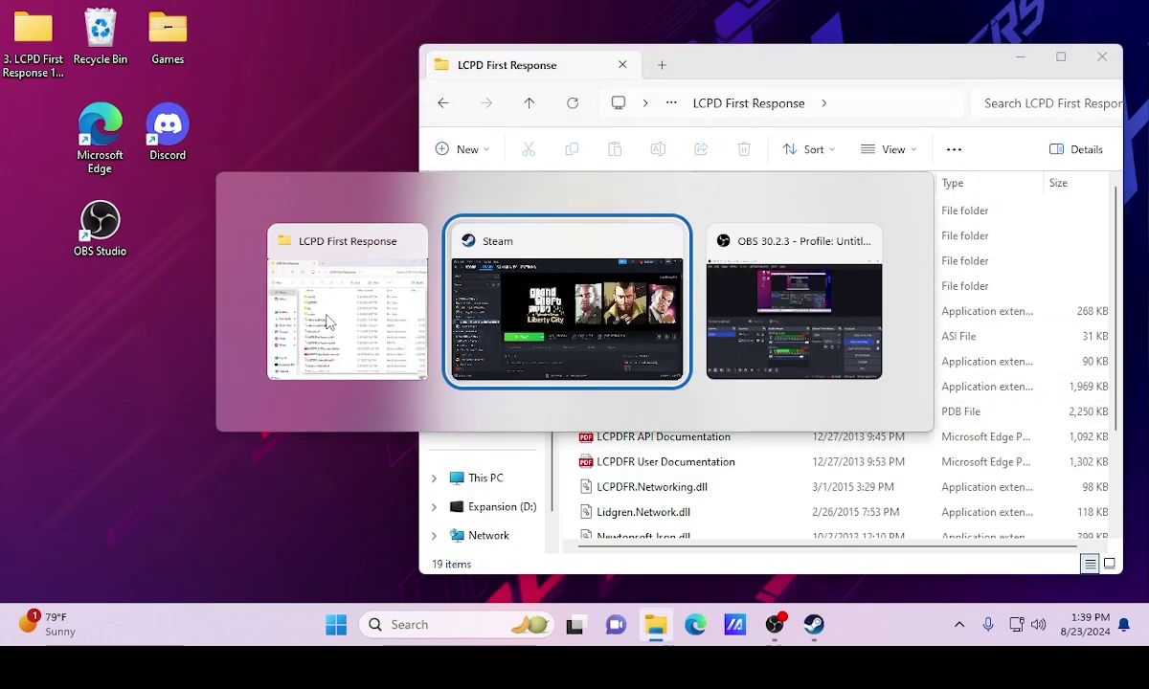
right_click(57, 337)
mouse_move(159, 476)
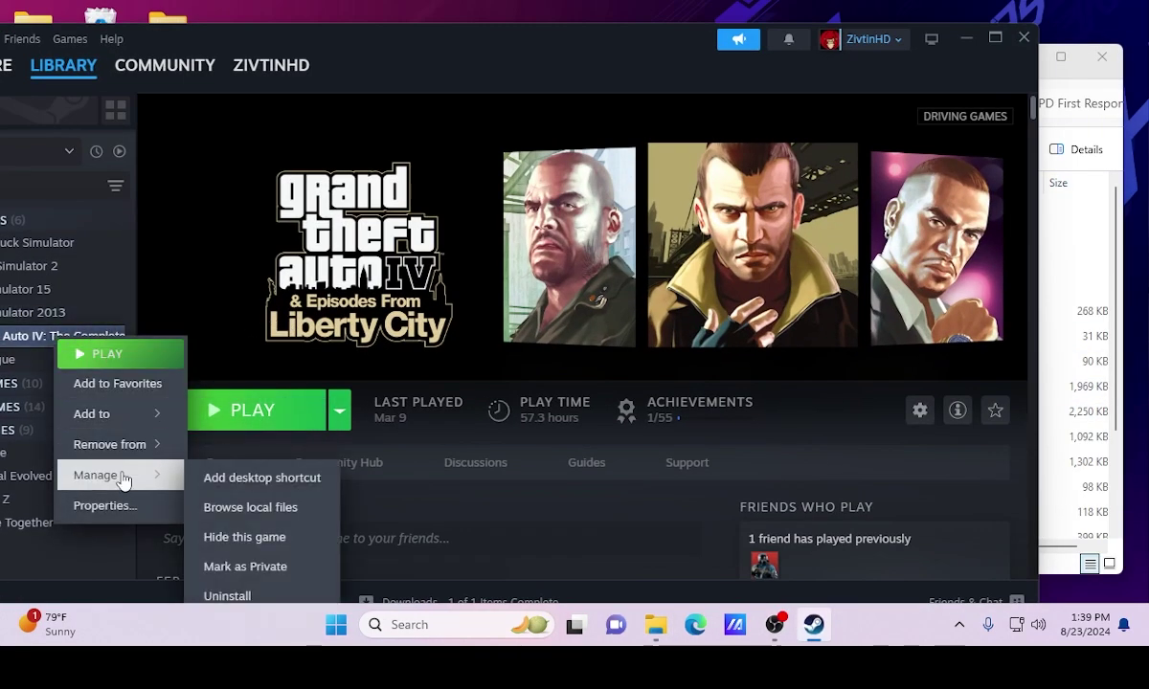
left_click(258, 509)
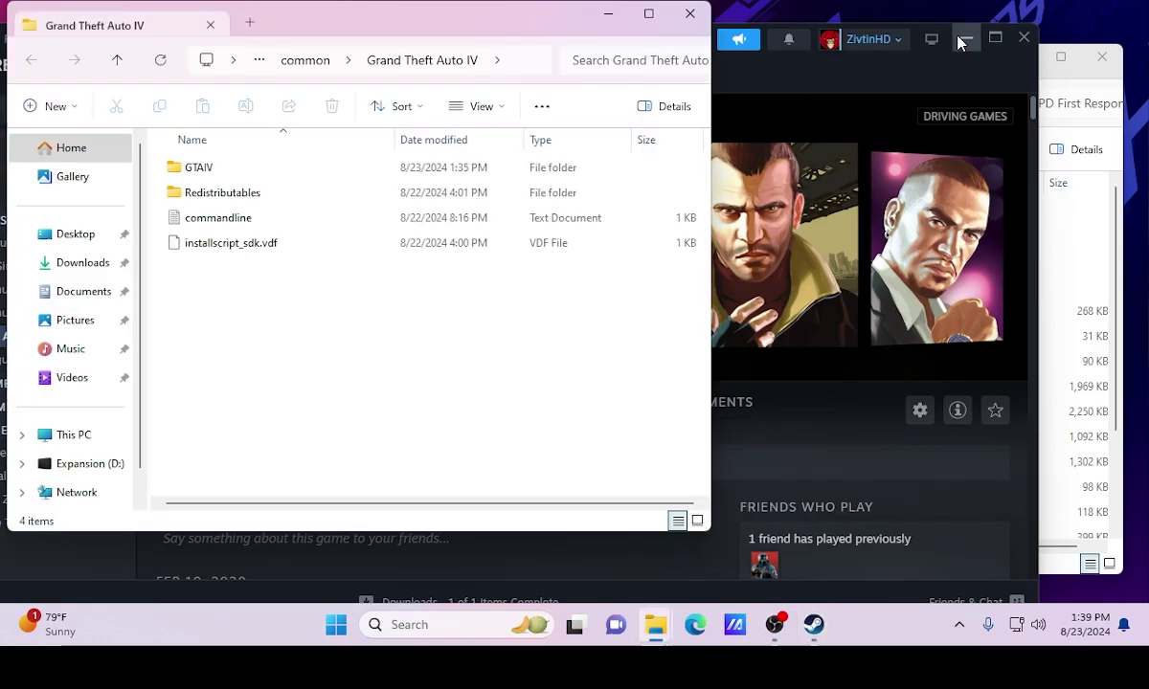
left_click(966, 38)
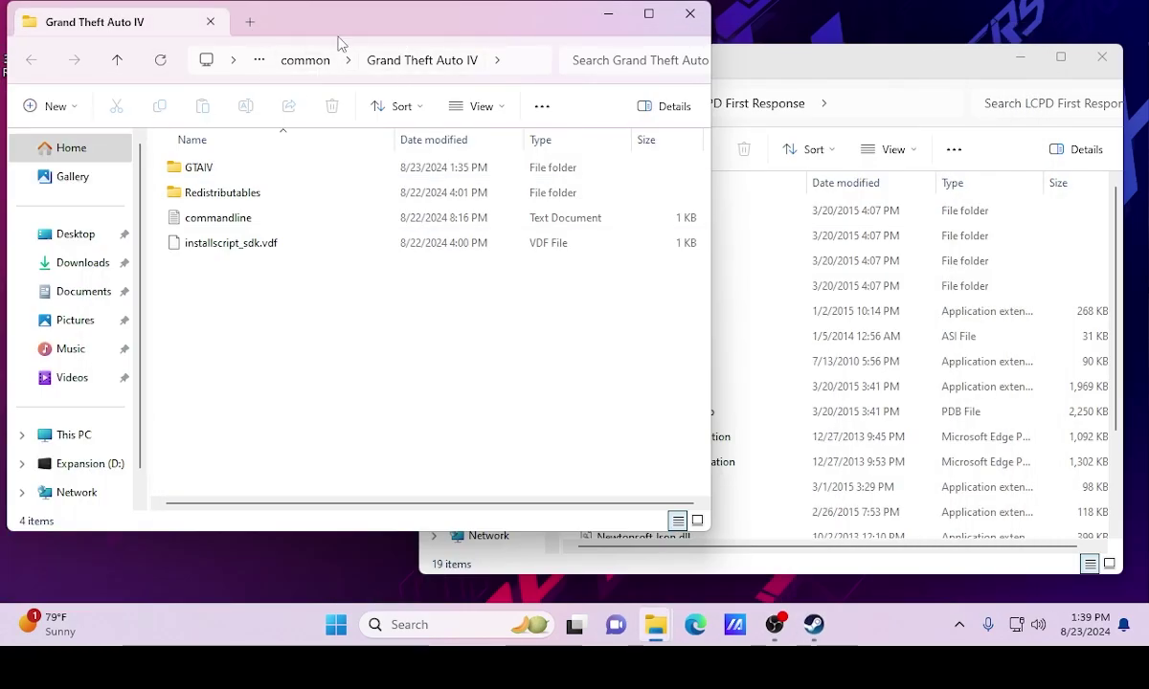
Snap the Grand Theft Auto IV folder left and LCPD First Response right, then open GTAIV
left_click_drag(337, 46, 3, 5)
left_click_drag(712, 258, 762, 283)
left_click(897, 29)
left_click_drag(900, 31, 1148, 162)
left_click_drag(389, 36, 3, 185)
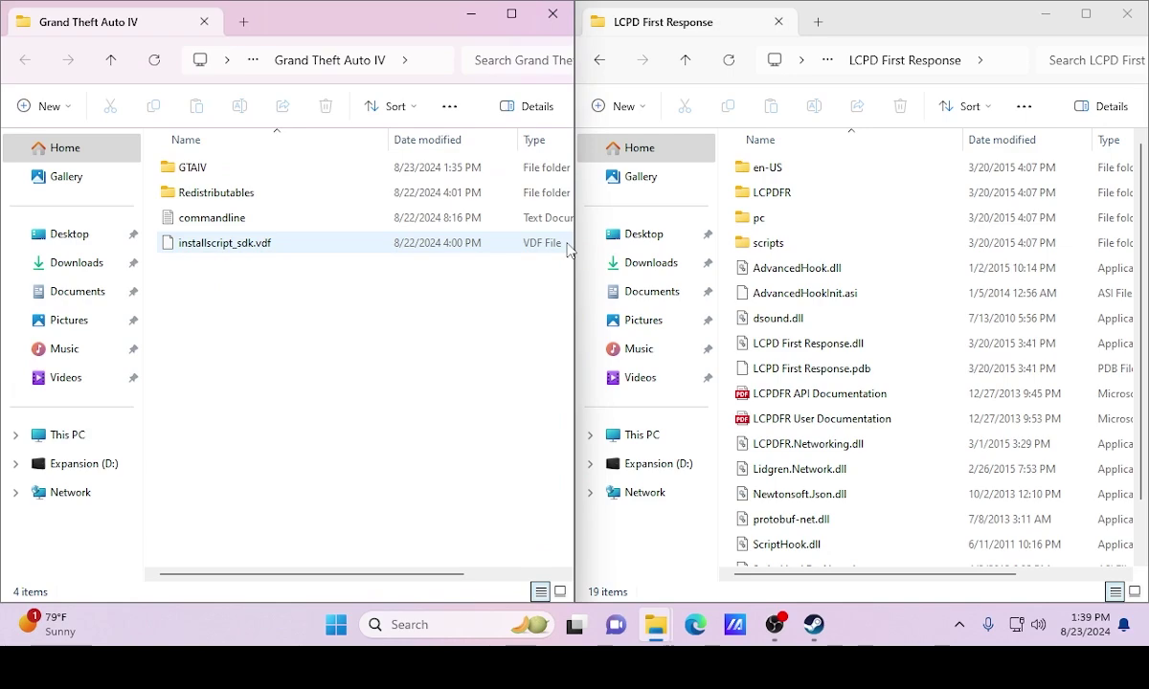
double_click(254, 174)
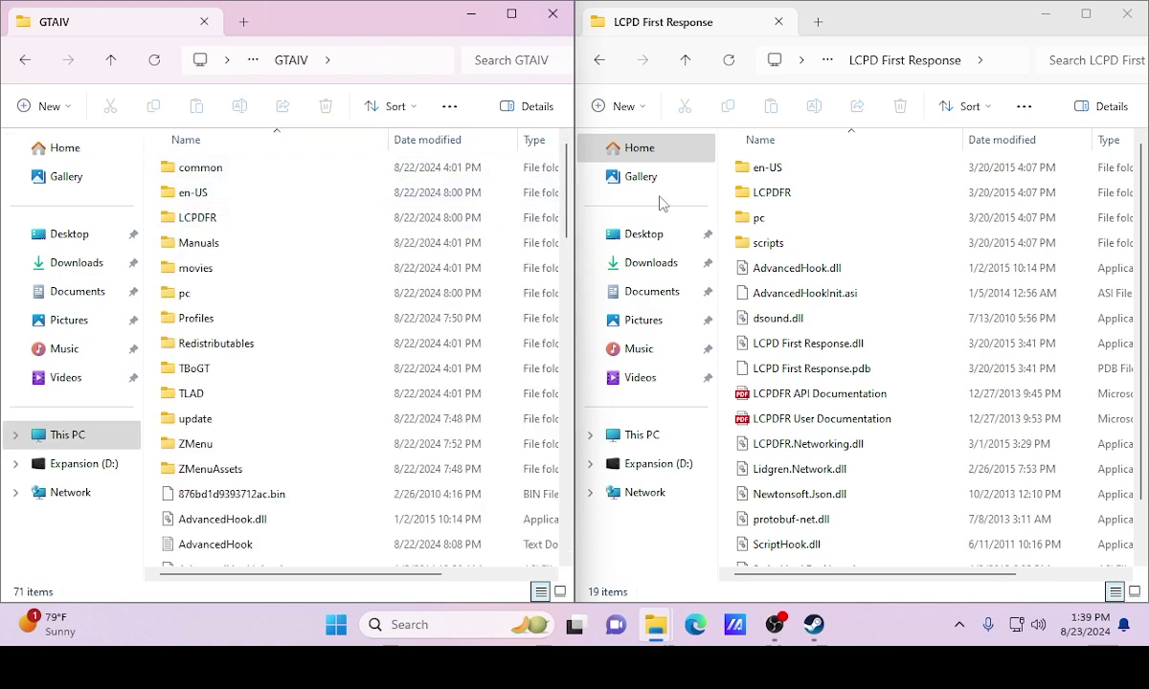
Drag all 19 LCPD items into GTAIV, replace existing files, close the source, and review the 72 items
left_click_drag(728, 175, 163, 360)
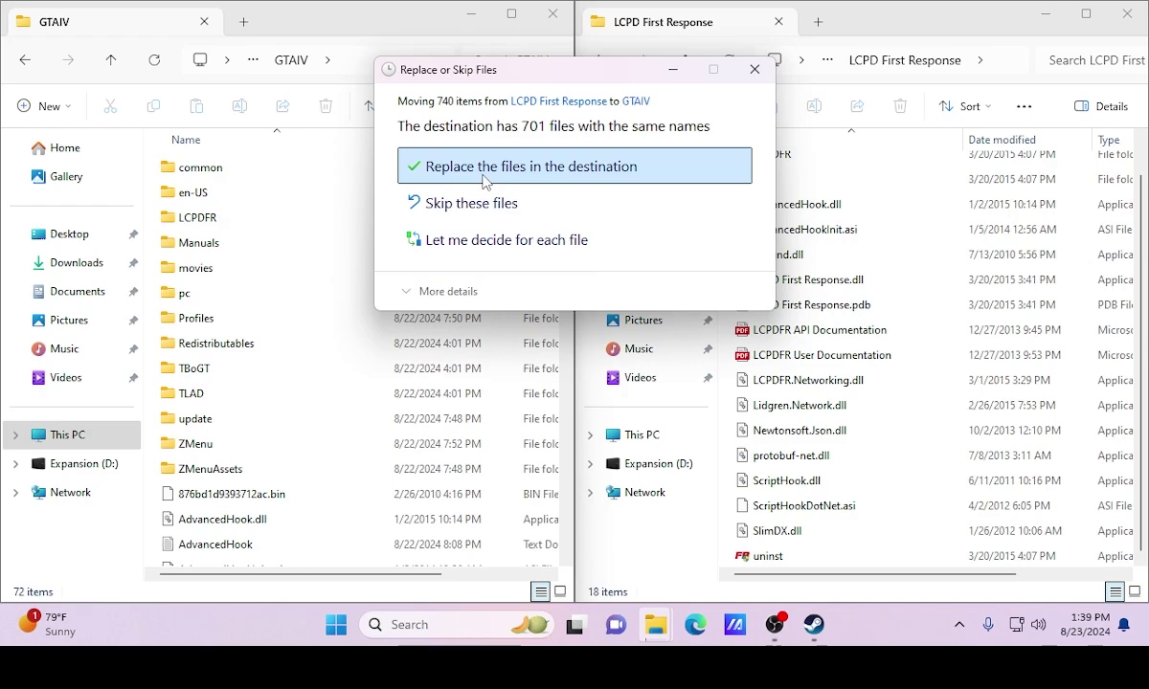
left_click(484, 182)
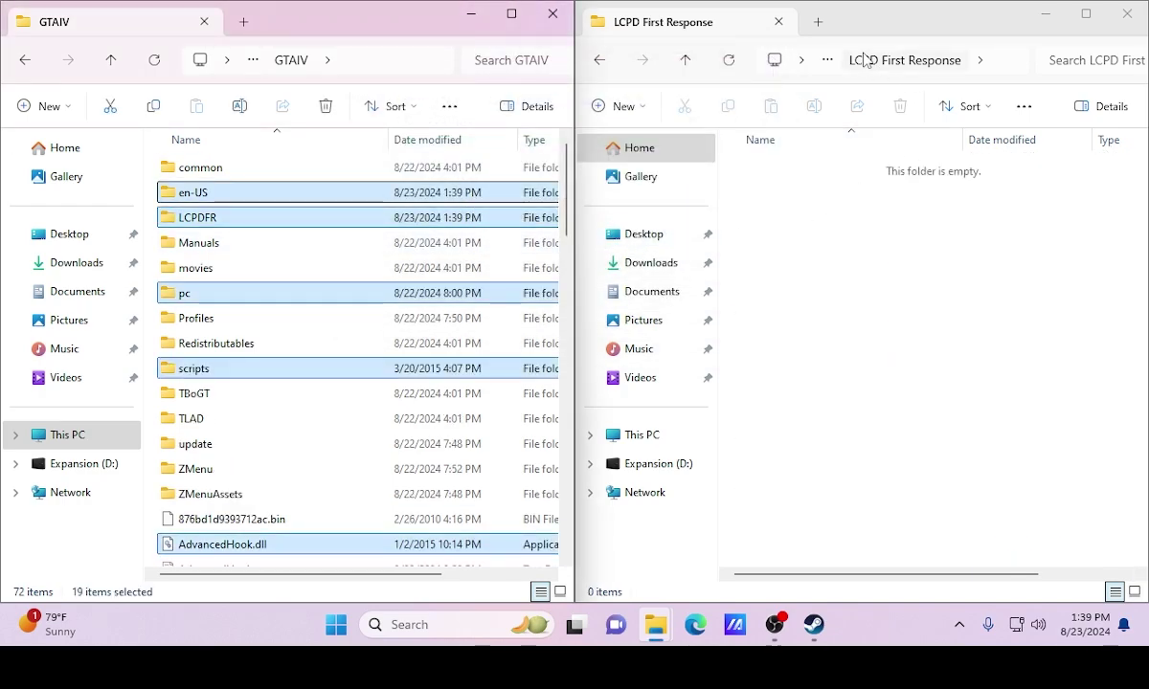
left_click(778, 21)
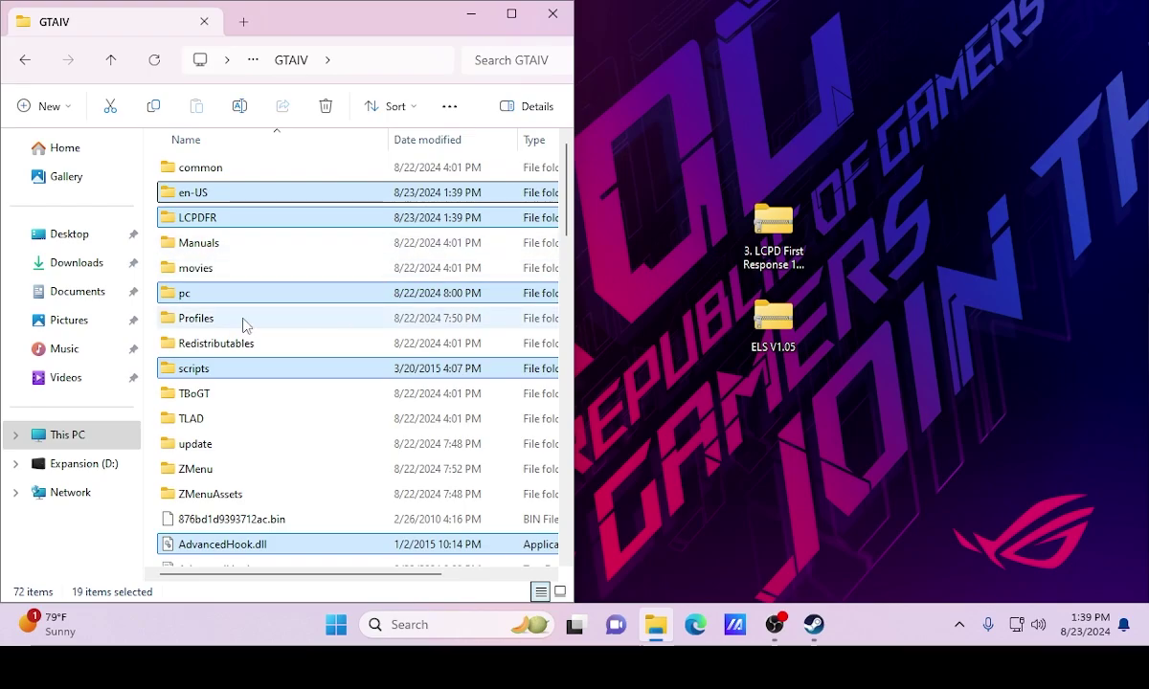
scroll(243, 323, "down", 8)
scroll(246, 288, "down", 7)
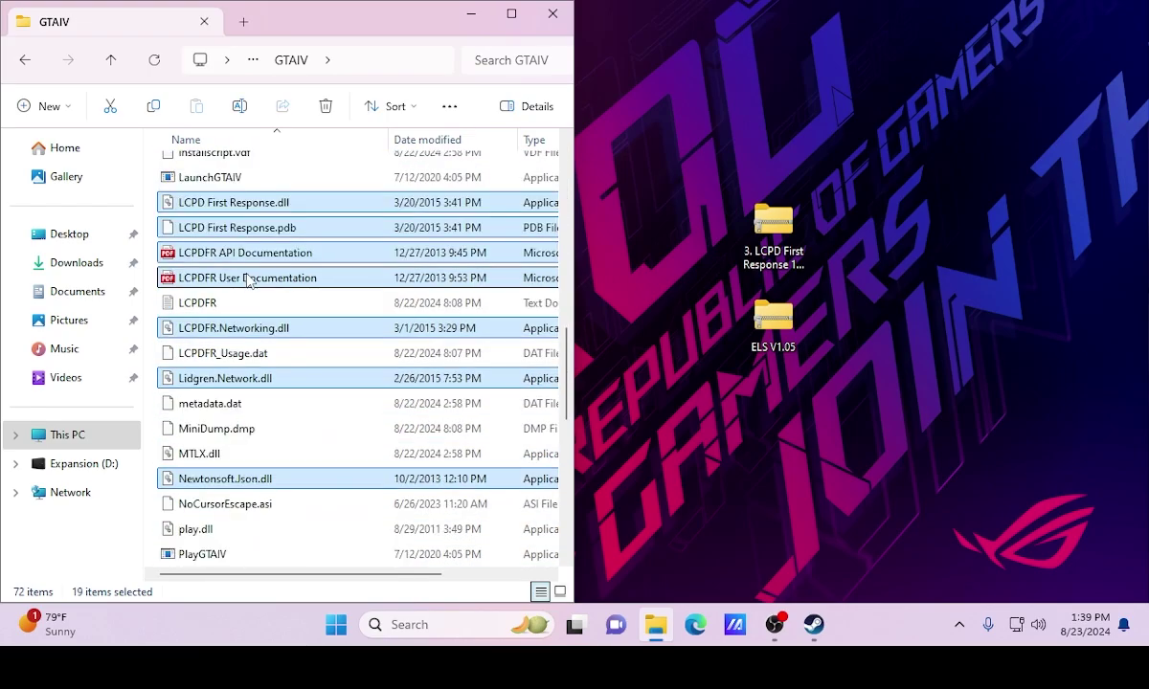
scroll(283, 302, "up", 14)
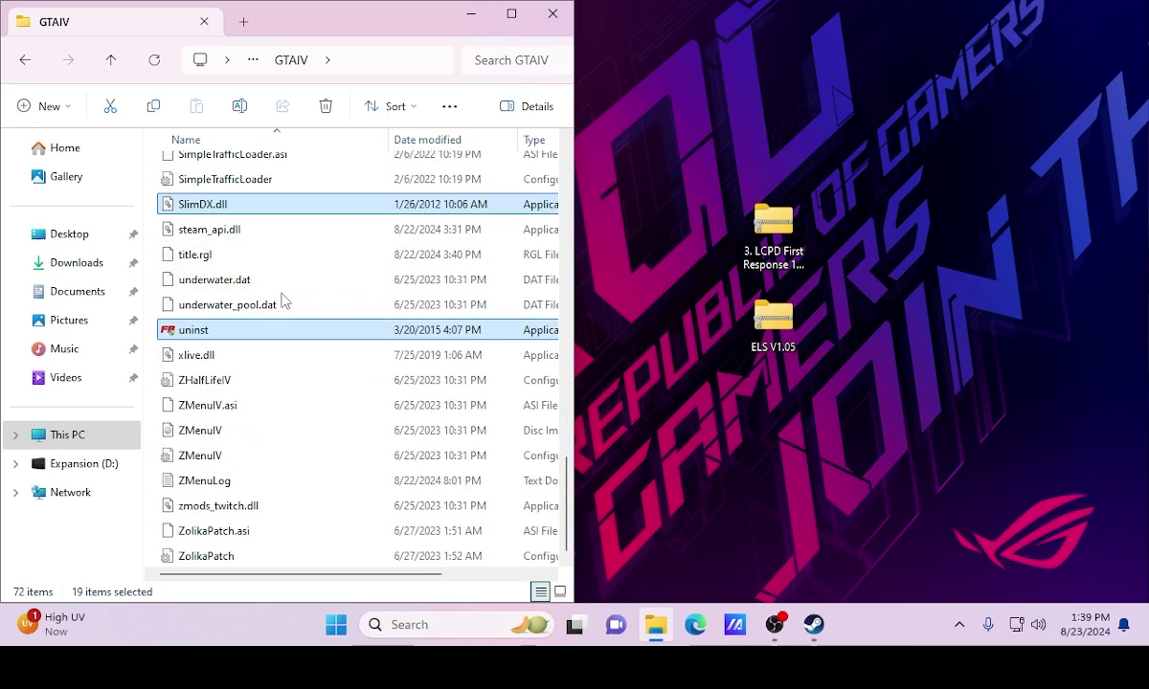
scroll(281, 299, "up", 4)
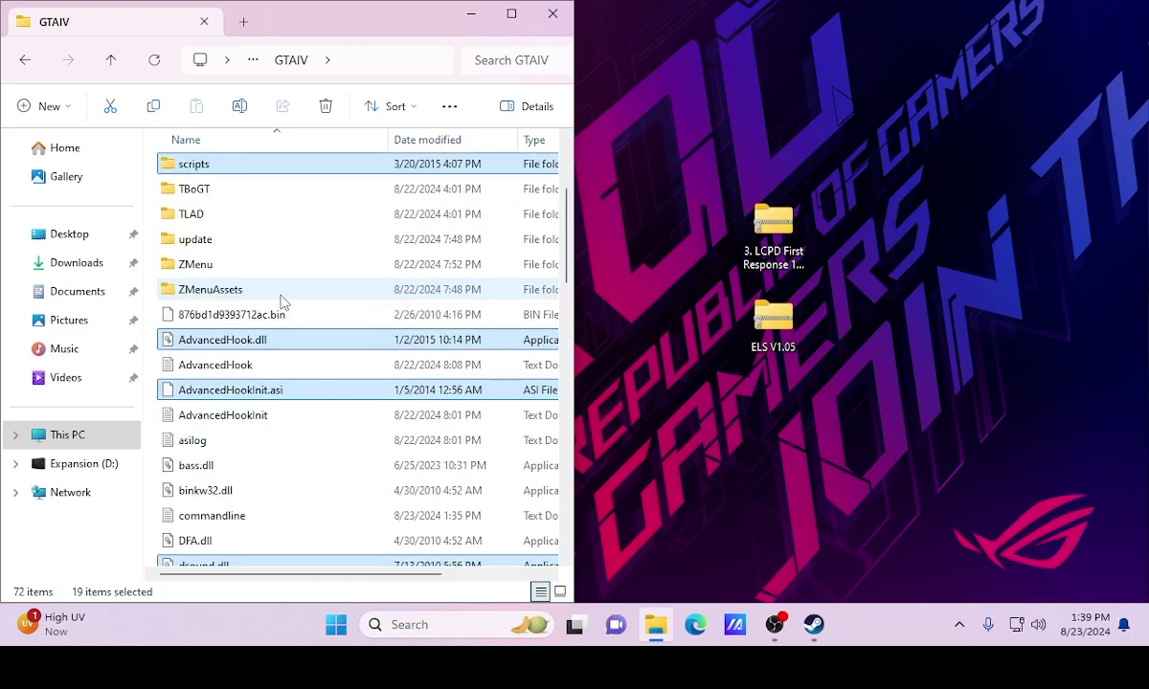
scroll(282, 292, "down", 8)
scroll(282, 292, "down", 9)
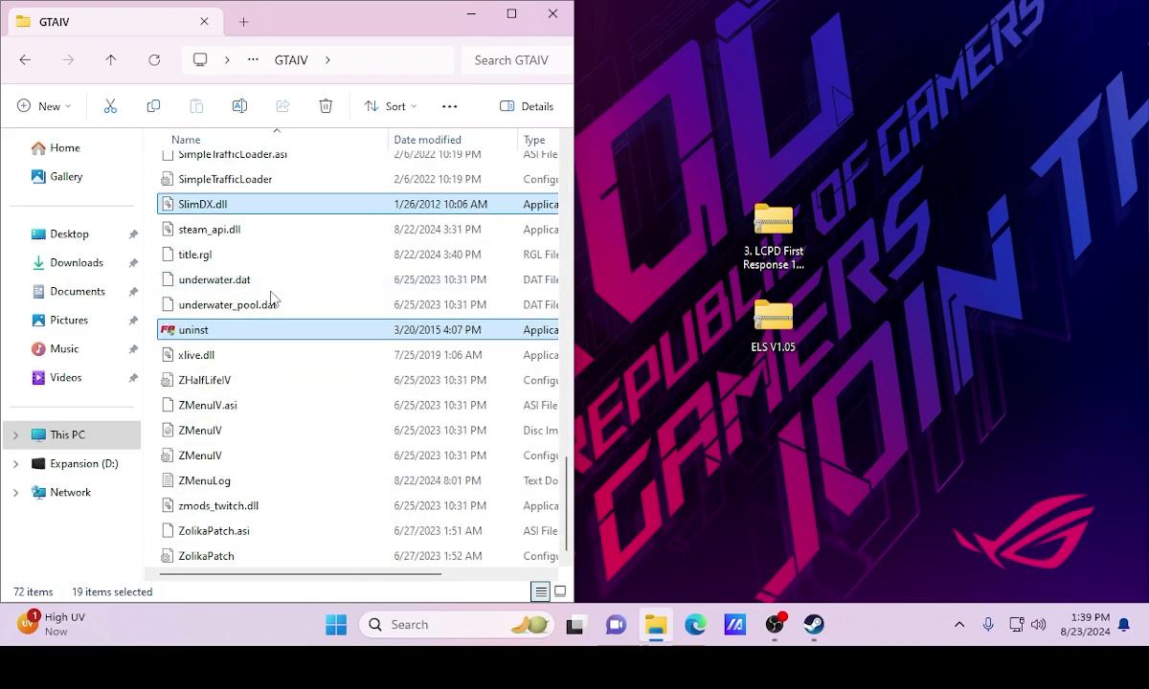
Search the GTAIV folder for 'dsound' and open dsound.dll's file location
left_click(501, 55)
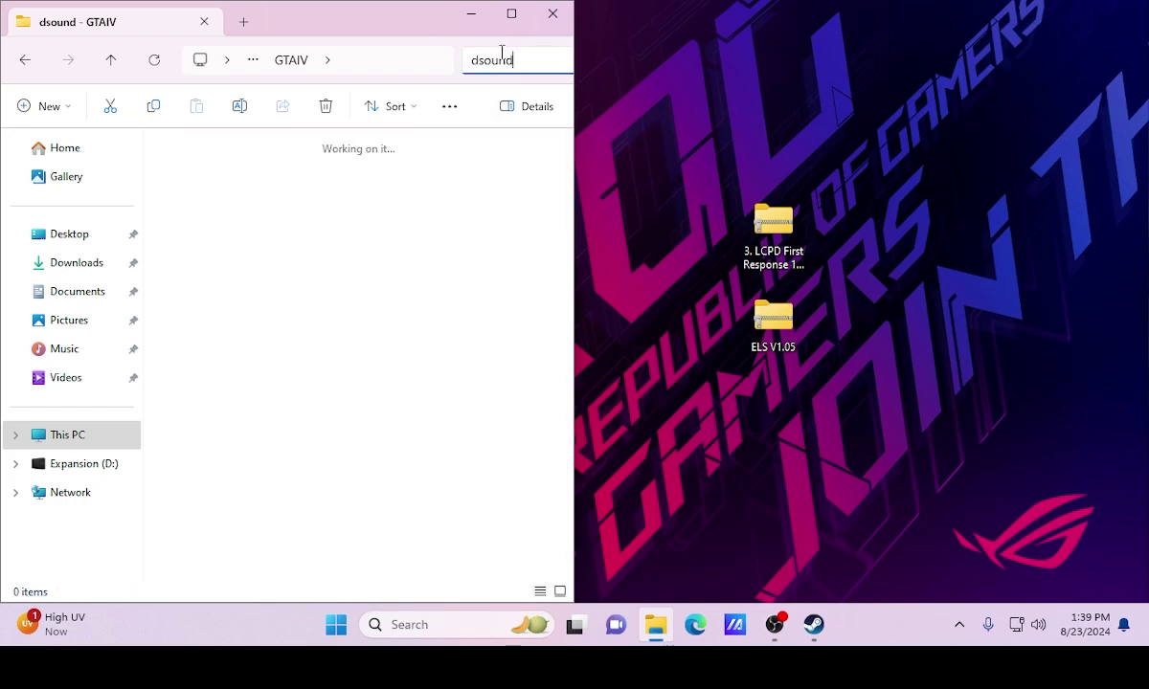
left_click(395, 159)
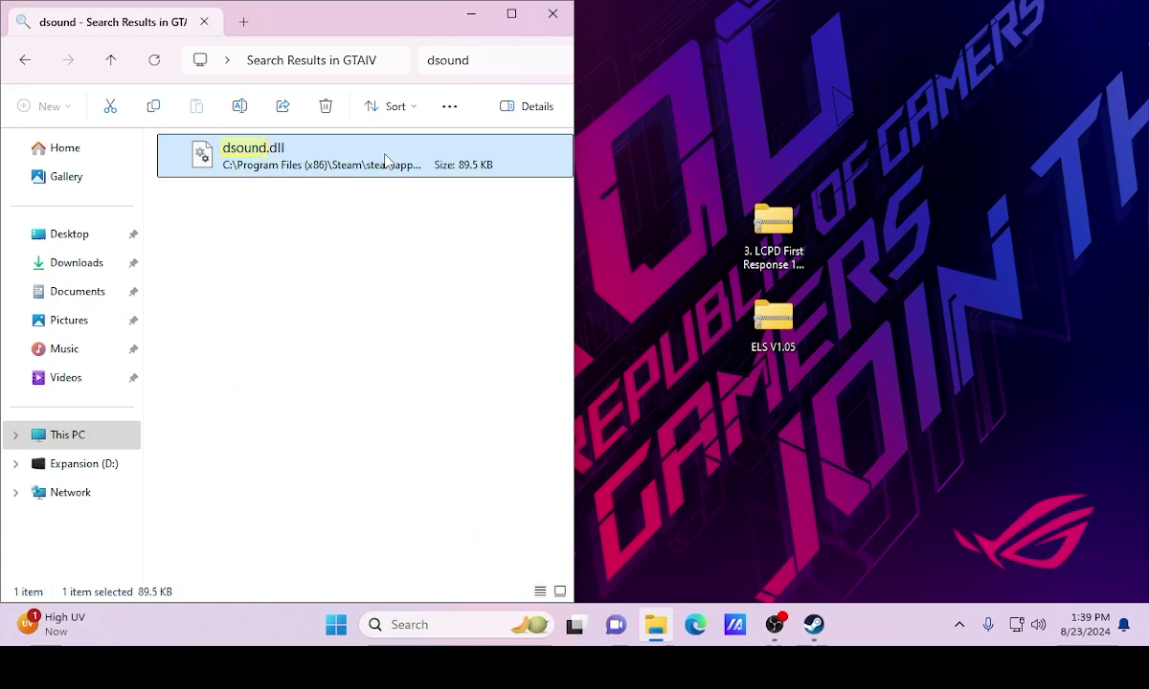
right_click(279, 156)
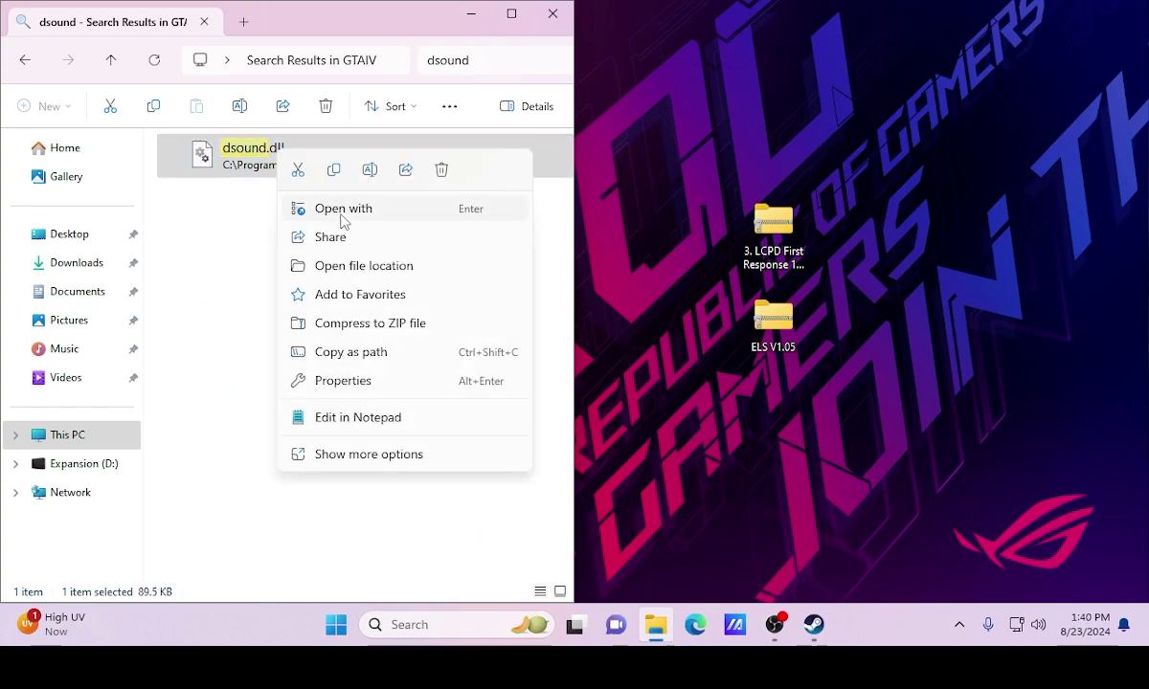
left_click(350, 266)
Scroll through the 71-item GTAIV folder, including the LCPD First Response files and LCPDFR folder
scroll(246, 341, "down", 5)
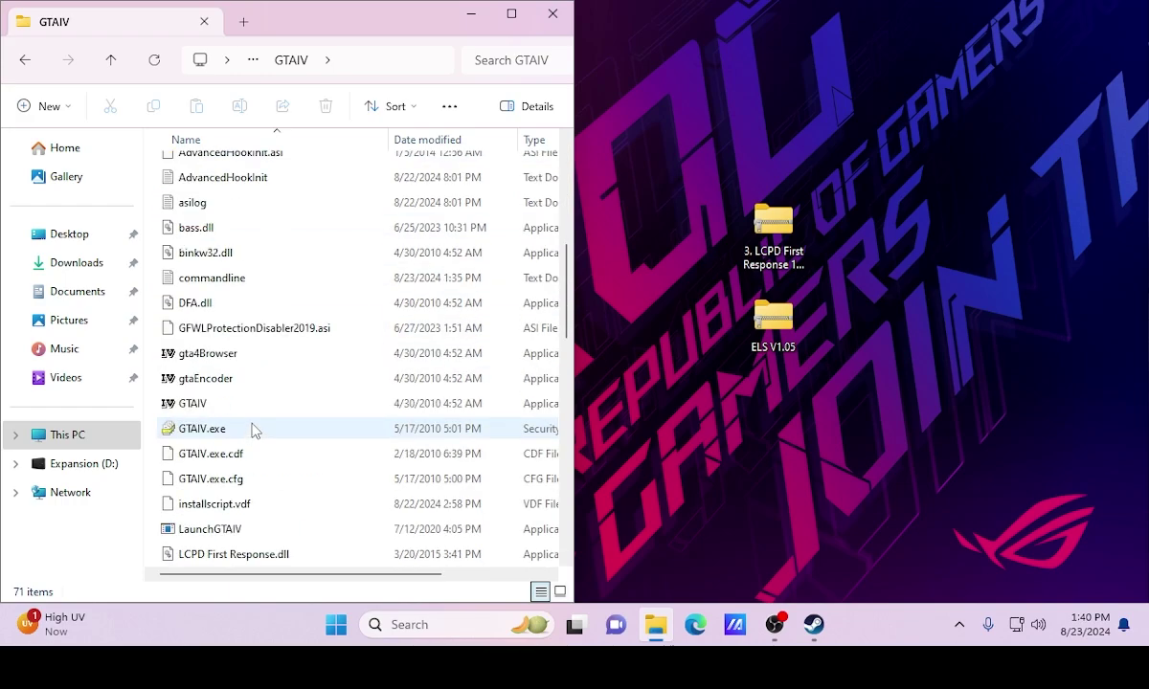
scroll(265, 398, "up", 3)
scroll(244, 320, "down", 3)
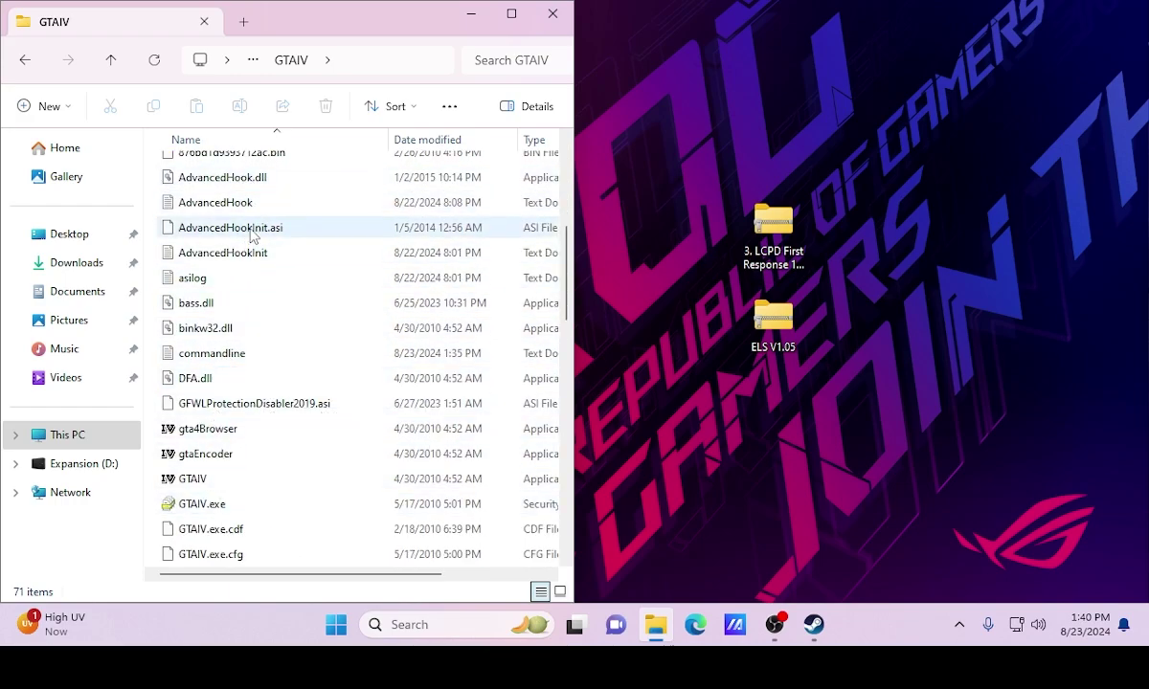
scroll(230, 421, "down", 4)
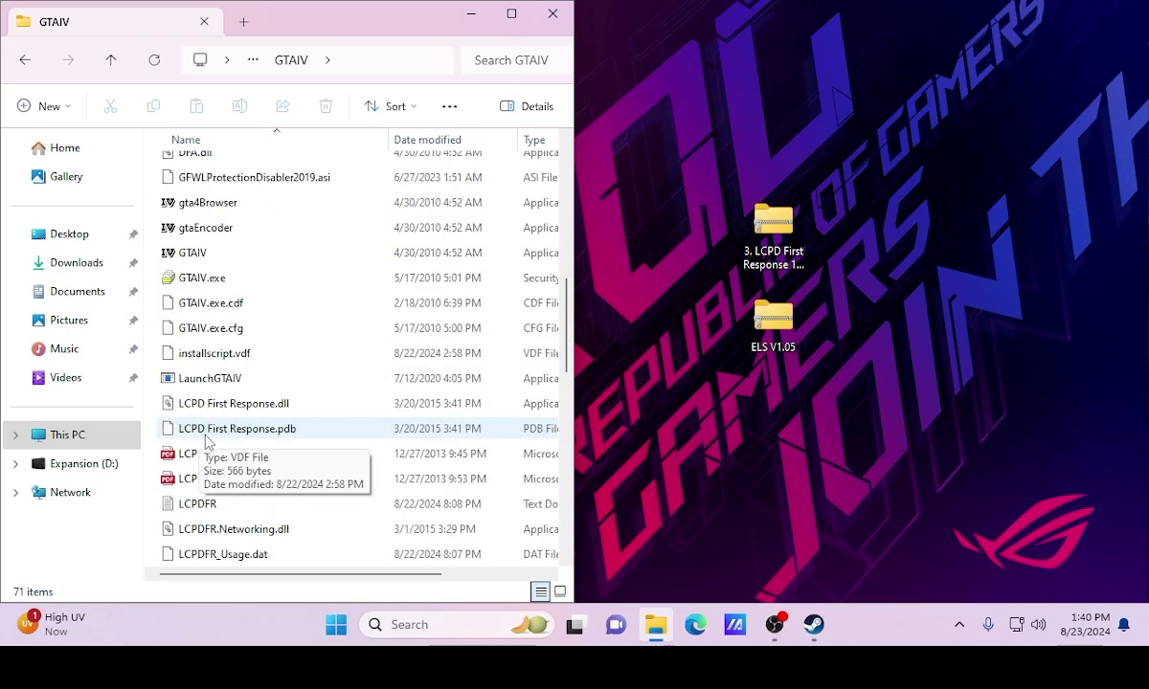
scroll(226, 434, "down", 3)
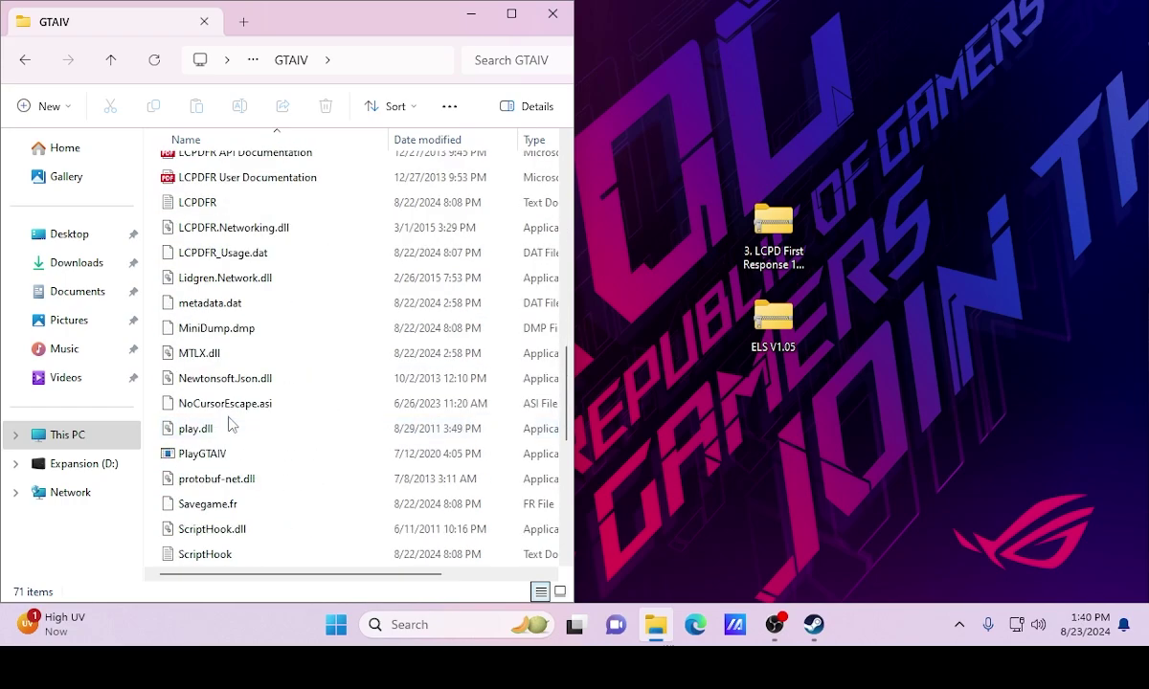
scroll(230, 429, "down", 1)
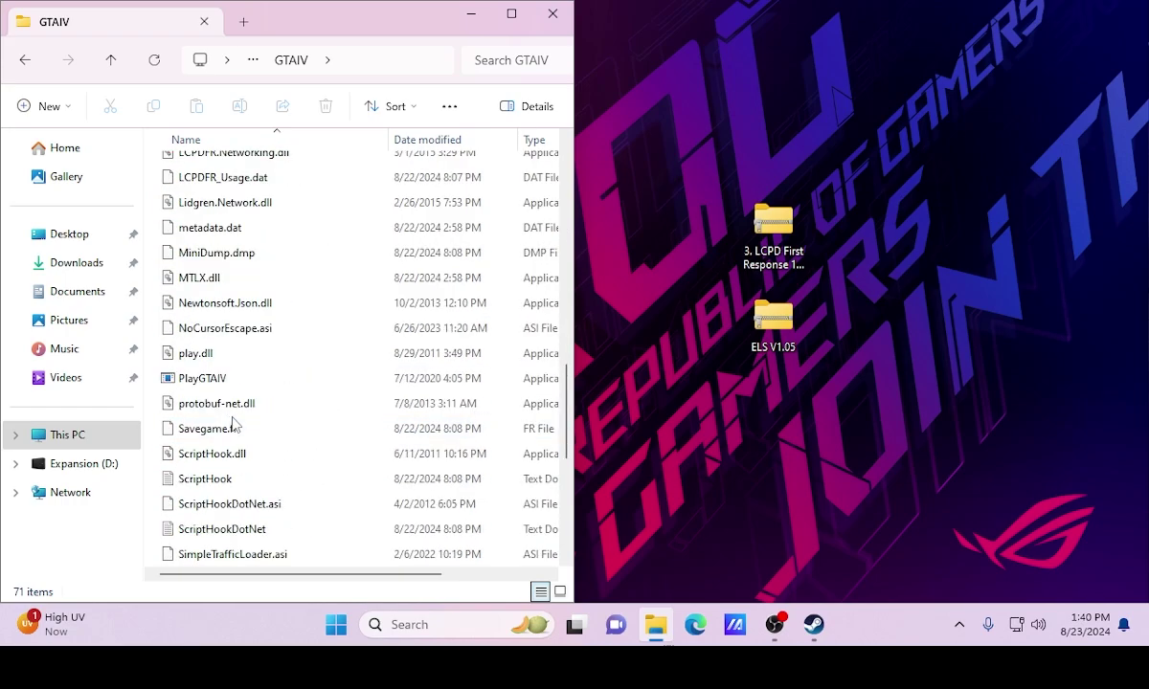
scroll(233, 426, "down", 3)
scroll(249, 429, "down", 2)
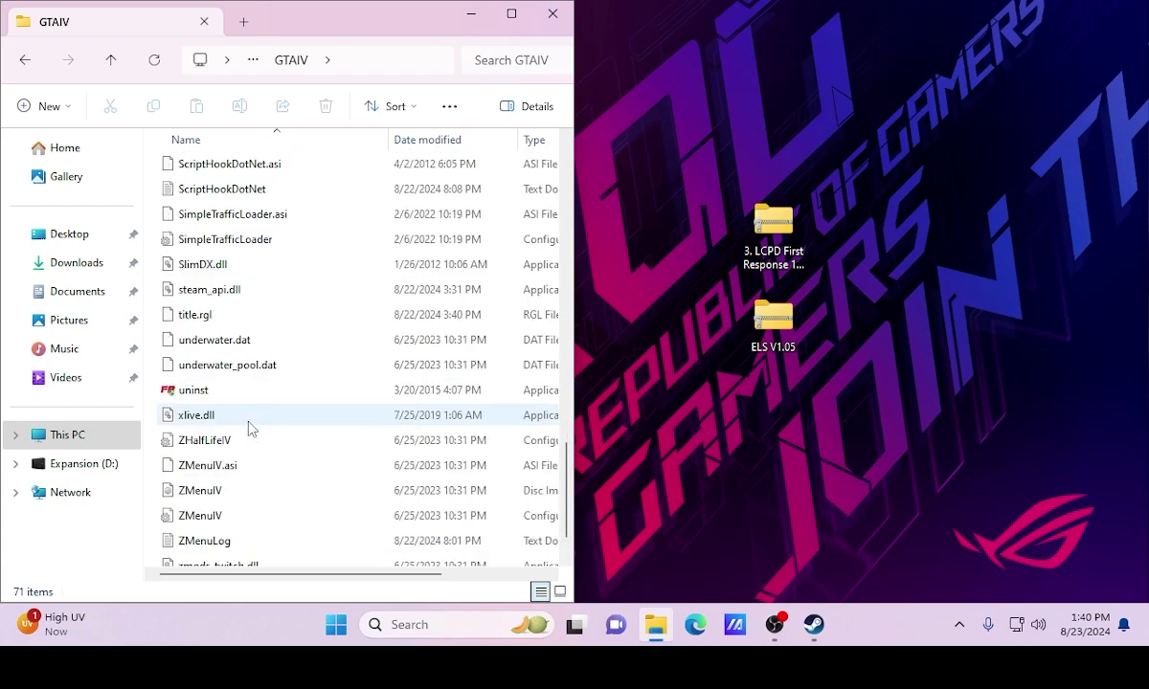
scroll(249, 428, "up", 15)
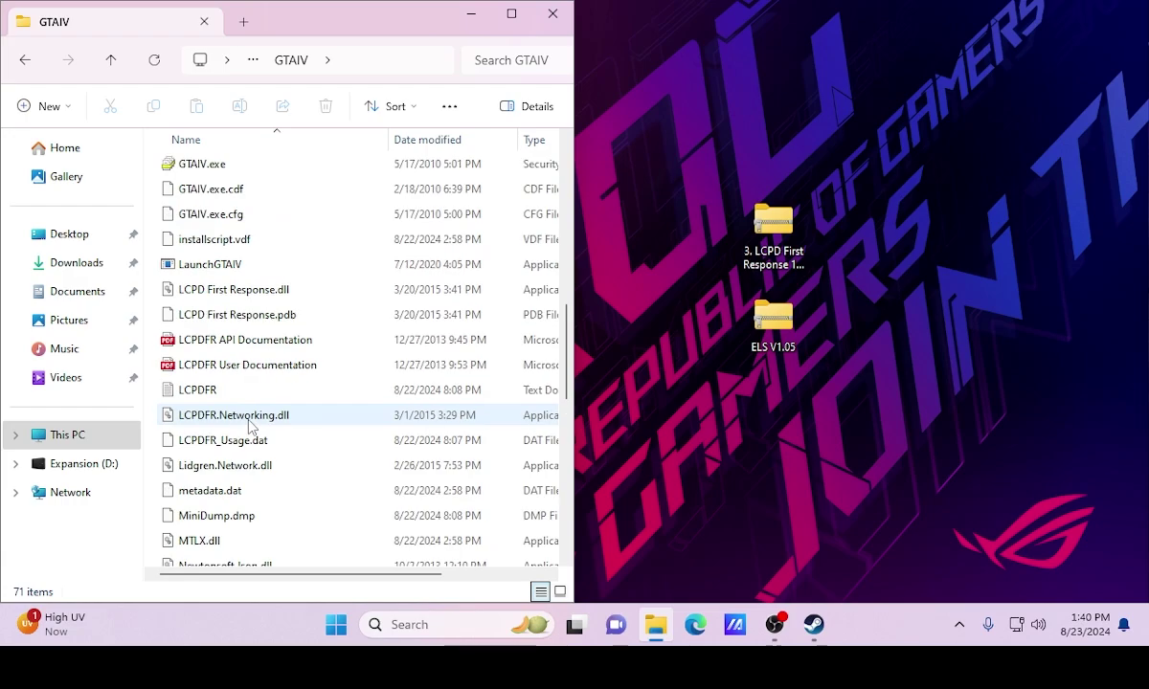
scroll(249, 426, "up", 2)
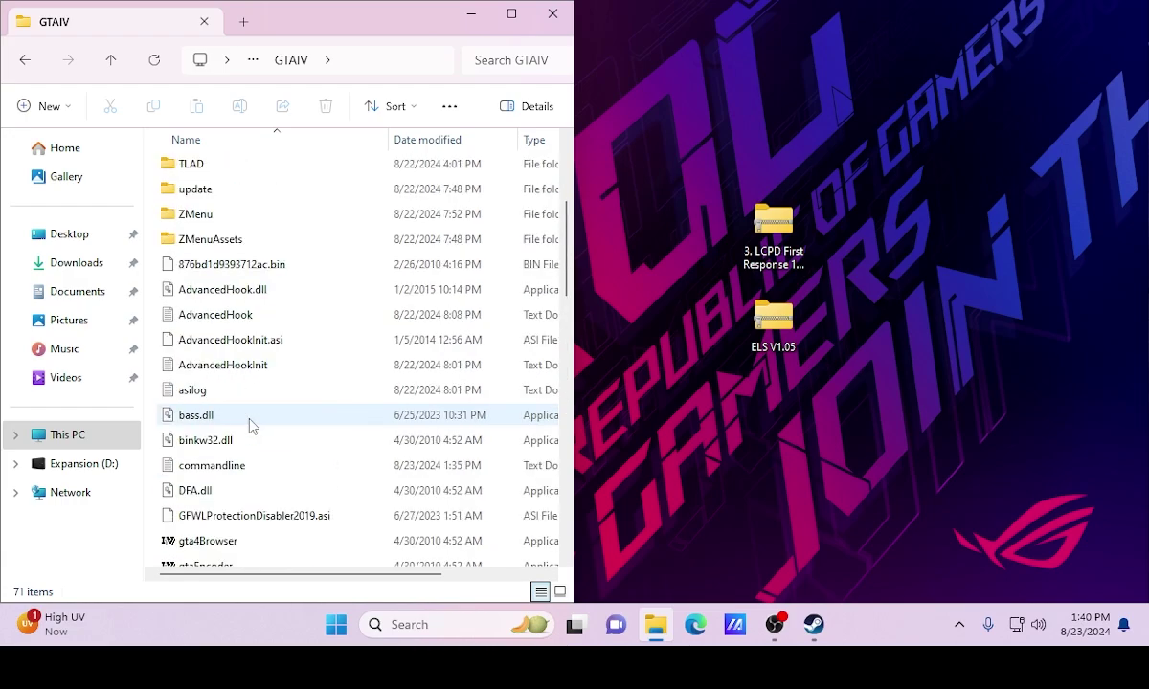
scroll(249, 426, "up", 1)
scroll(249, 425, "up", 3)
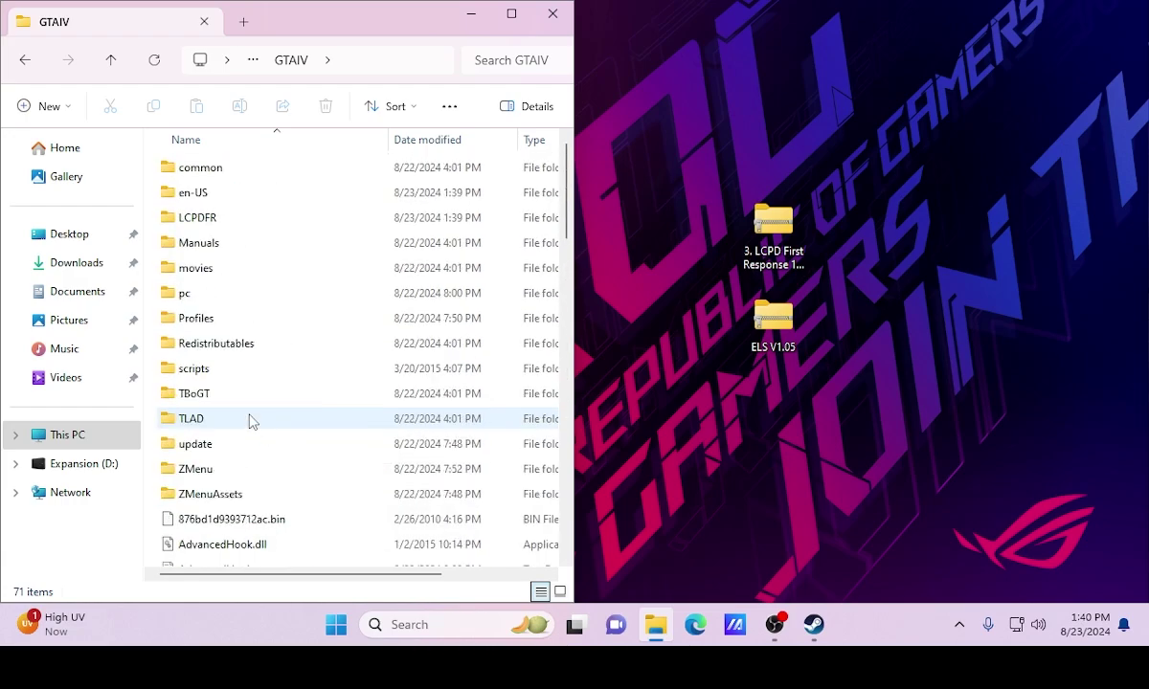
Maximise the GTAIV folder window and scroll through its contents
left_click_drag(367, 34, 627, 3)
scroll(470, 247, "down", 1)
scroll(459, 239, "up", 1)
scroll(325, 246, "down", 10)
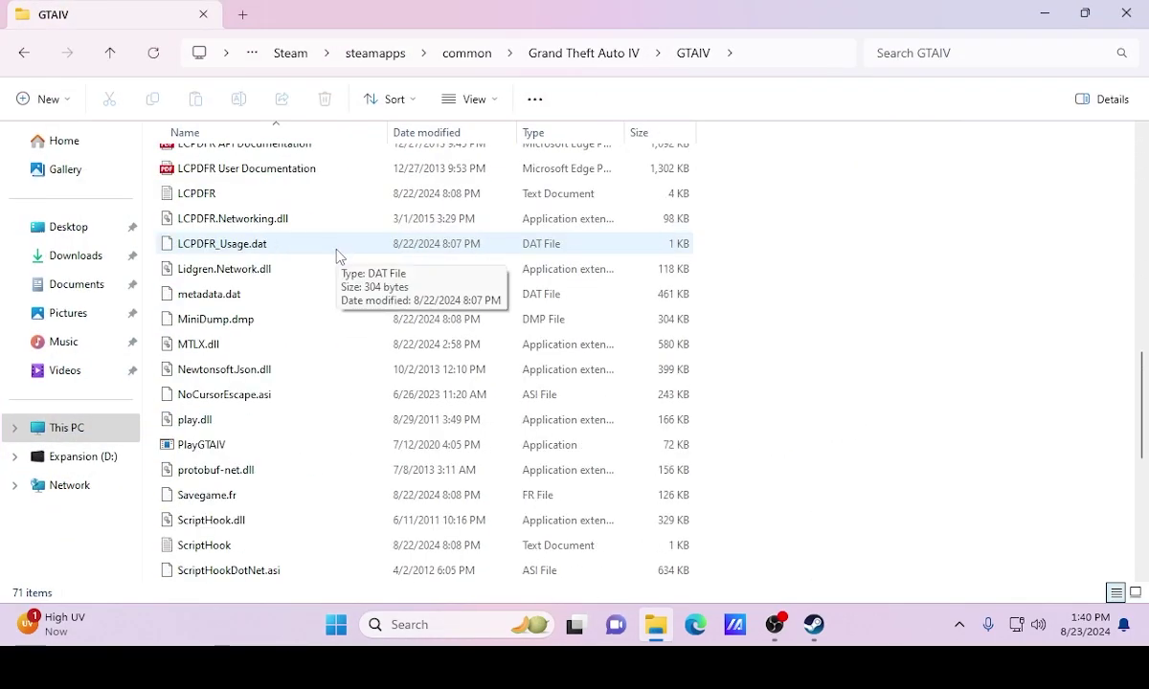
scroll(337, 257, "up", 10)
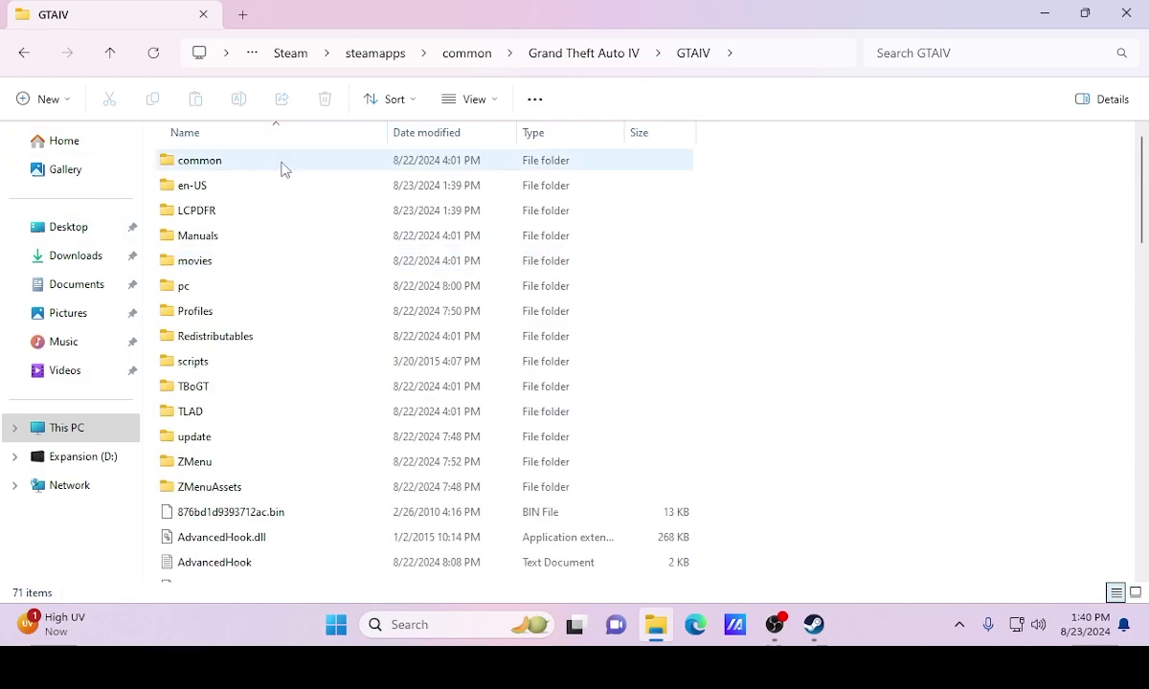
Review the folder for LaunchGTAIV, PlayGTAIV, ScriptHook.dll and LCPDFR.Networking.dll
left_click_drag(442, 8, 608, 5)
scroll(412, 249, "down", 3)
scroll(411, 247, "down", 5)
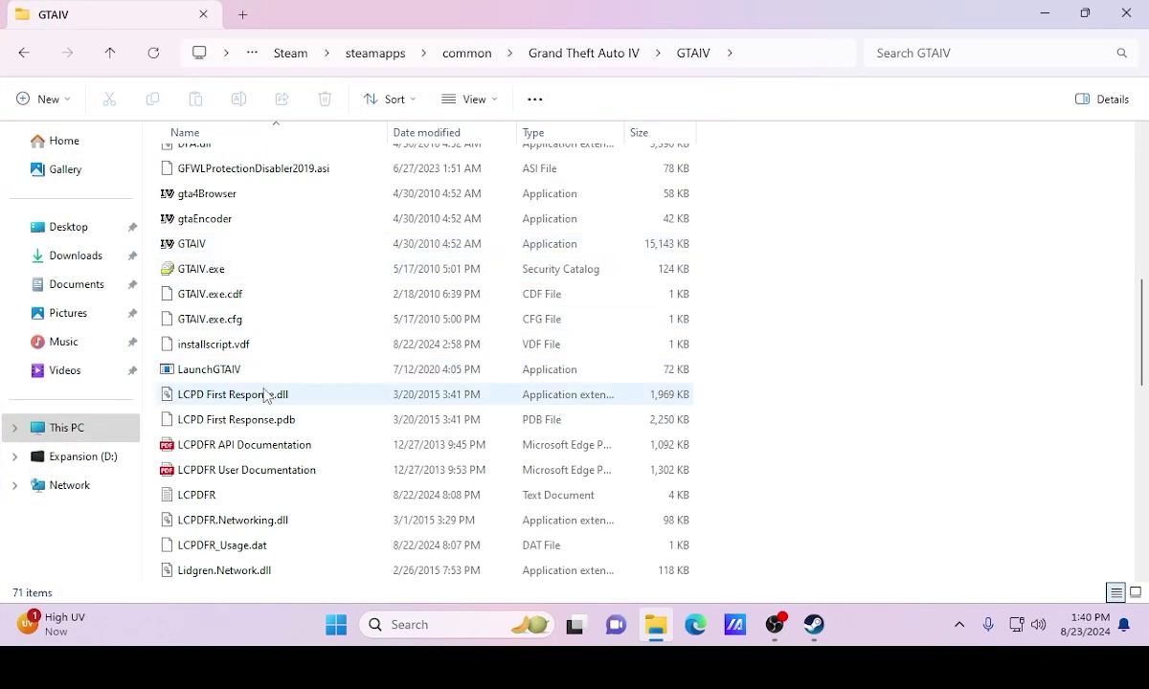
mouse_move(267, 398)
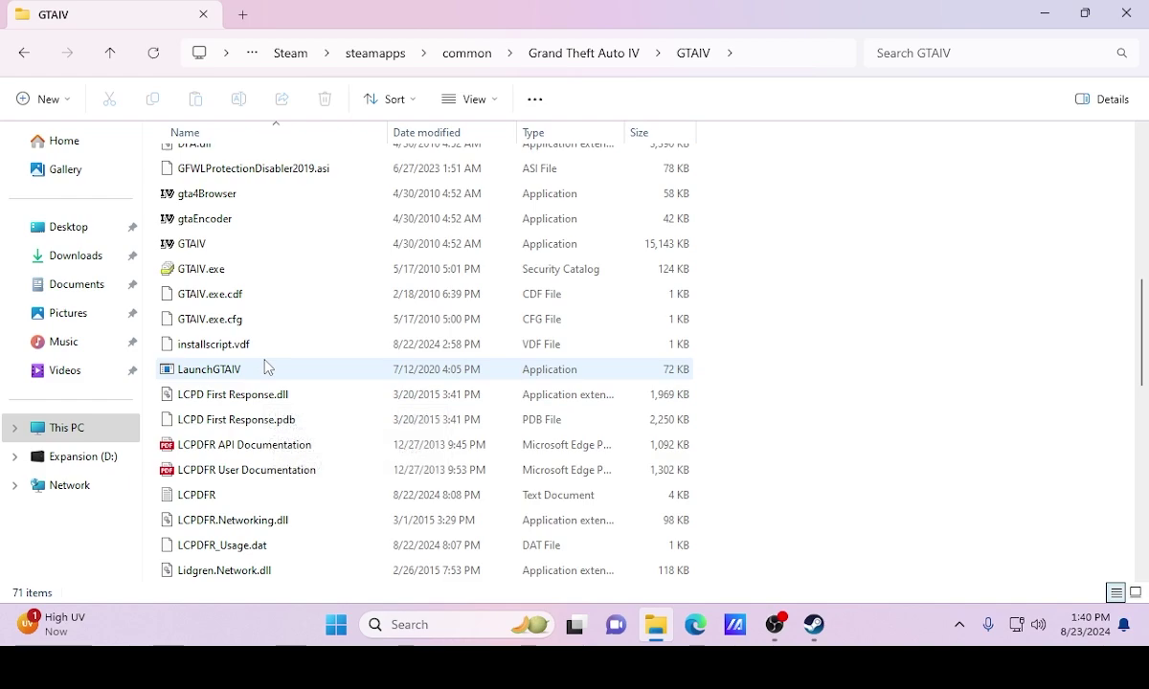
scroll(251, 373, "up", 6)
scroll(247, 373, "up", 2)
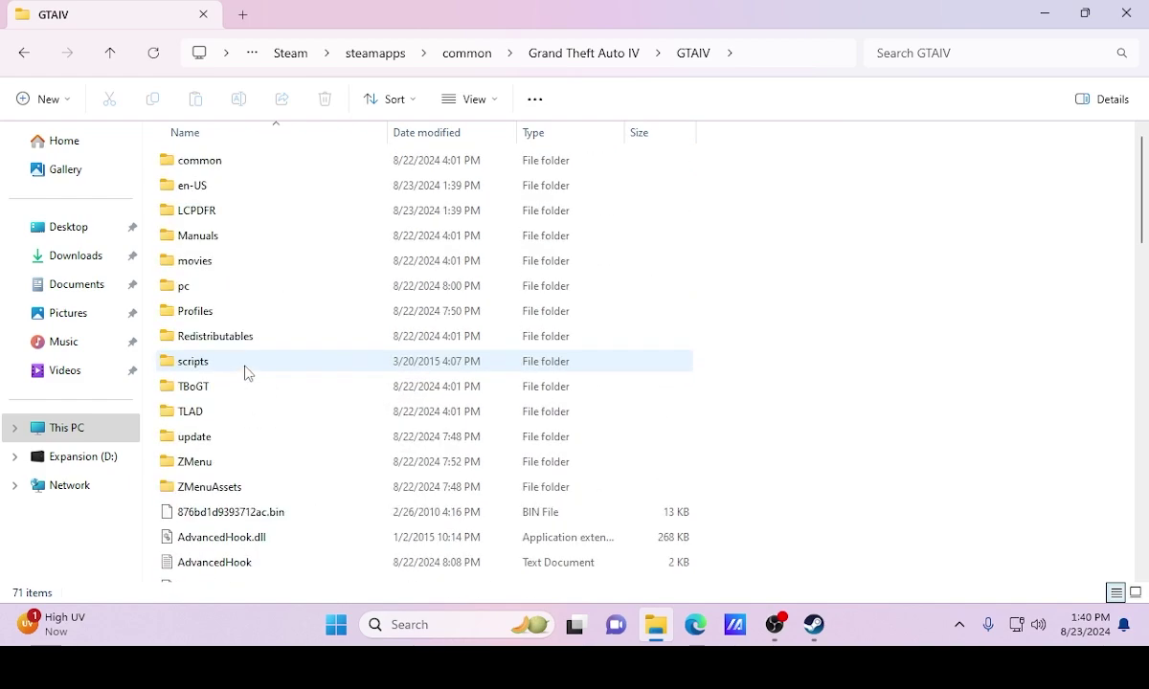
scroll(244, 371, "down", 7)
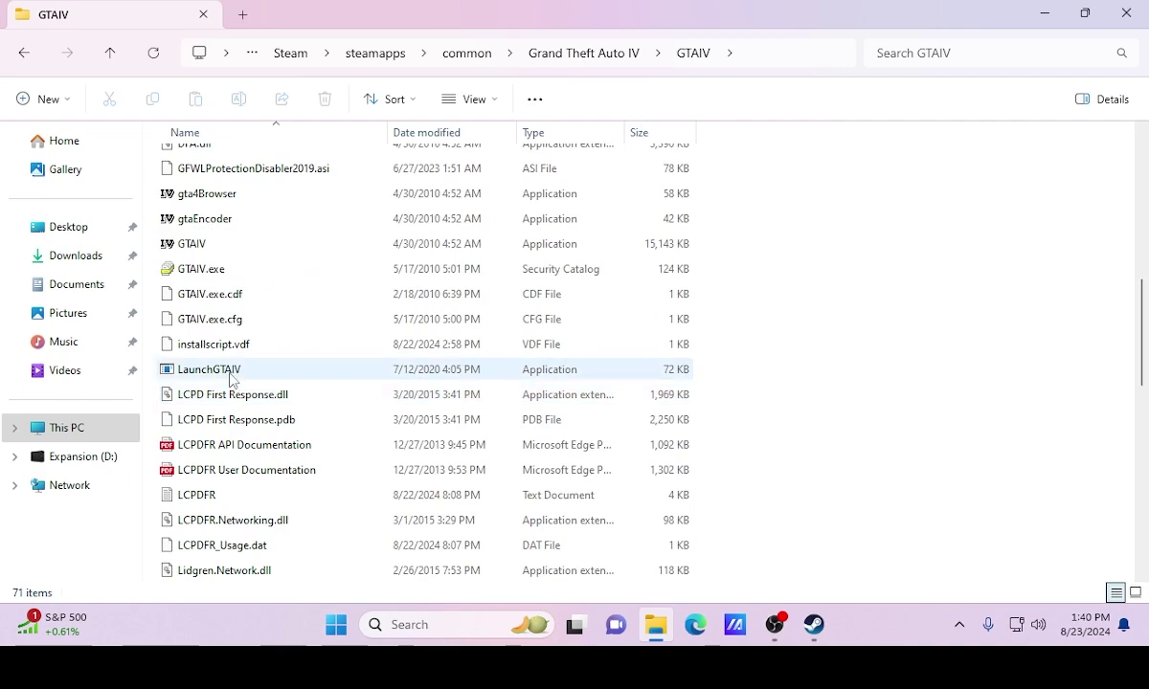
mouse_move(231, 376)
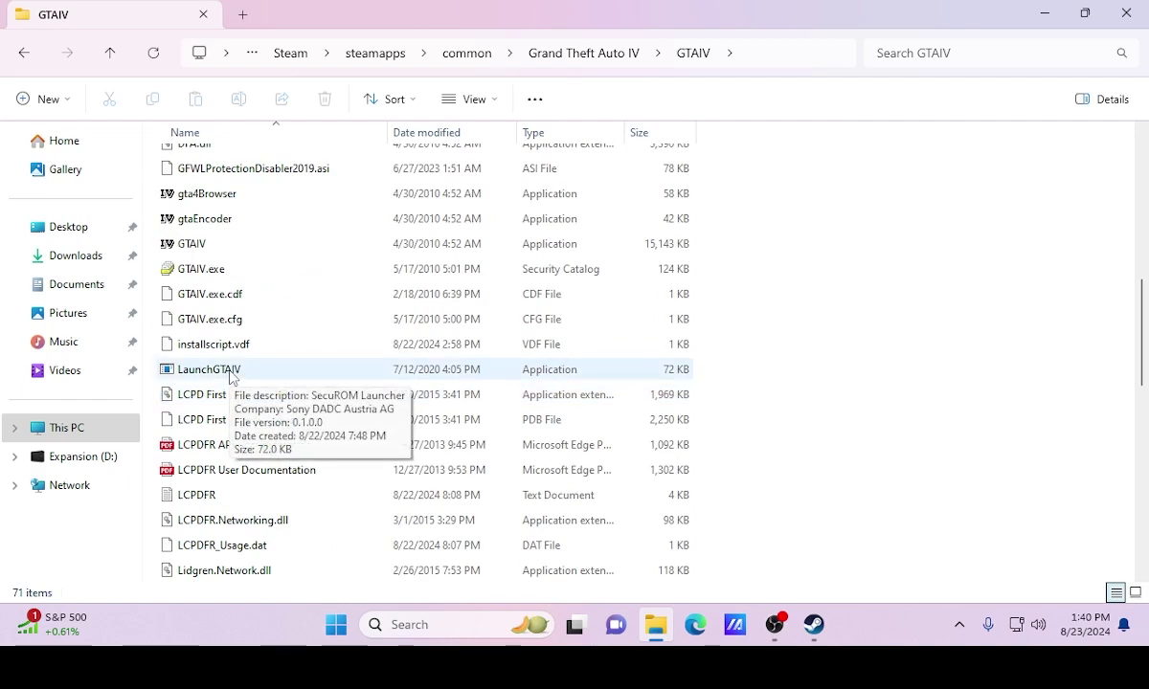
scroll(231, 376, "down", 4)
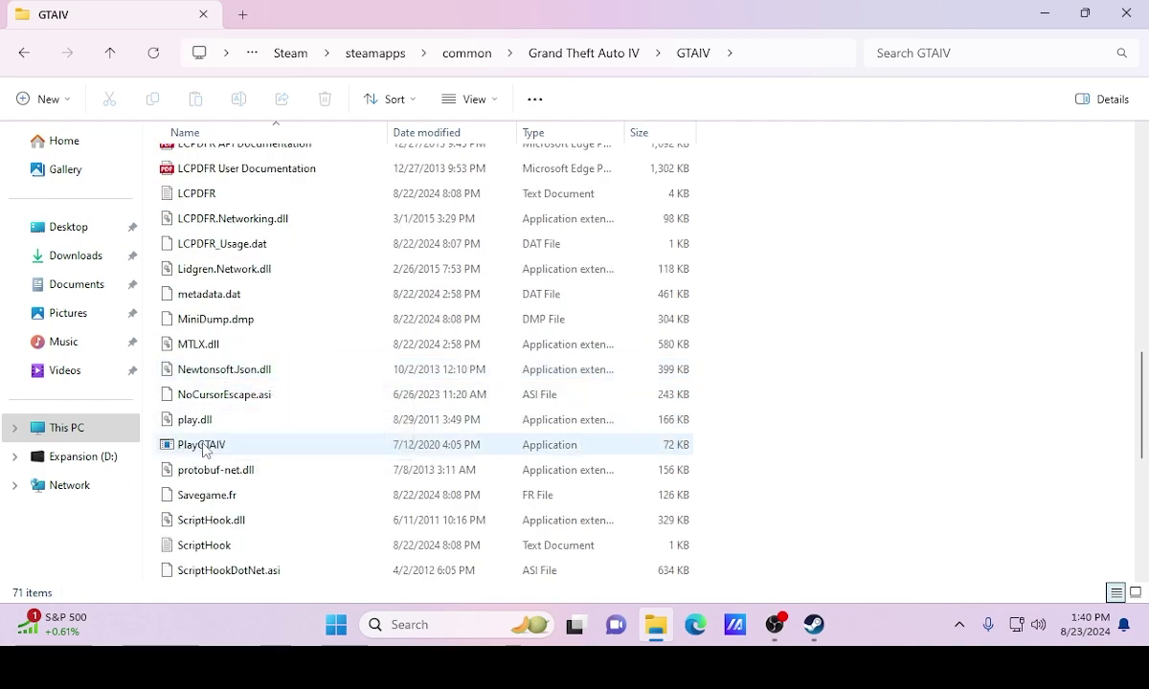
Run PlayGTAIV, close the GTAIV folder window, then choose PLAY and Start to begin loading
left_click(221, 448)
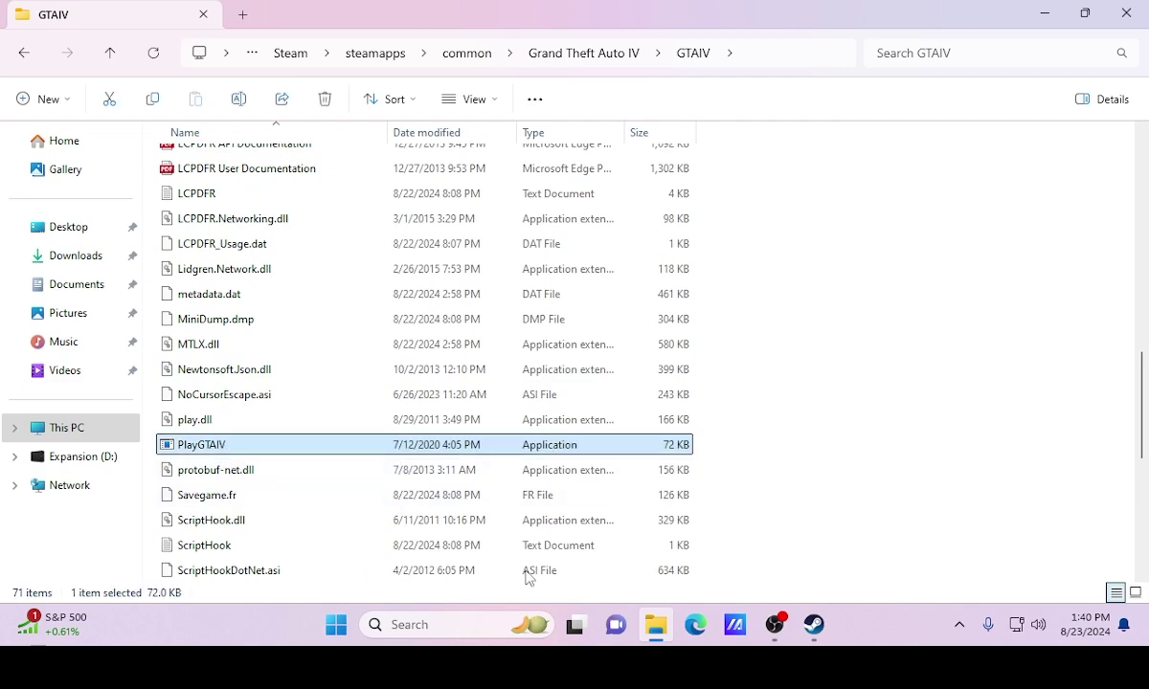
left_click(226, 450)
left_click(332, 457)
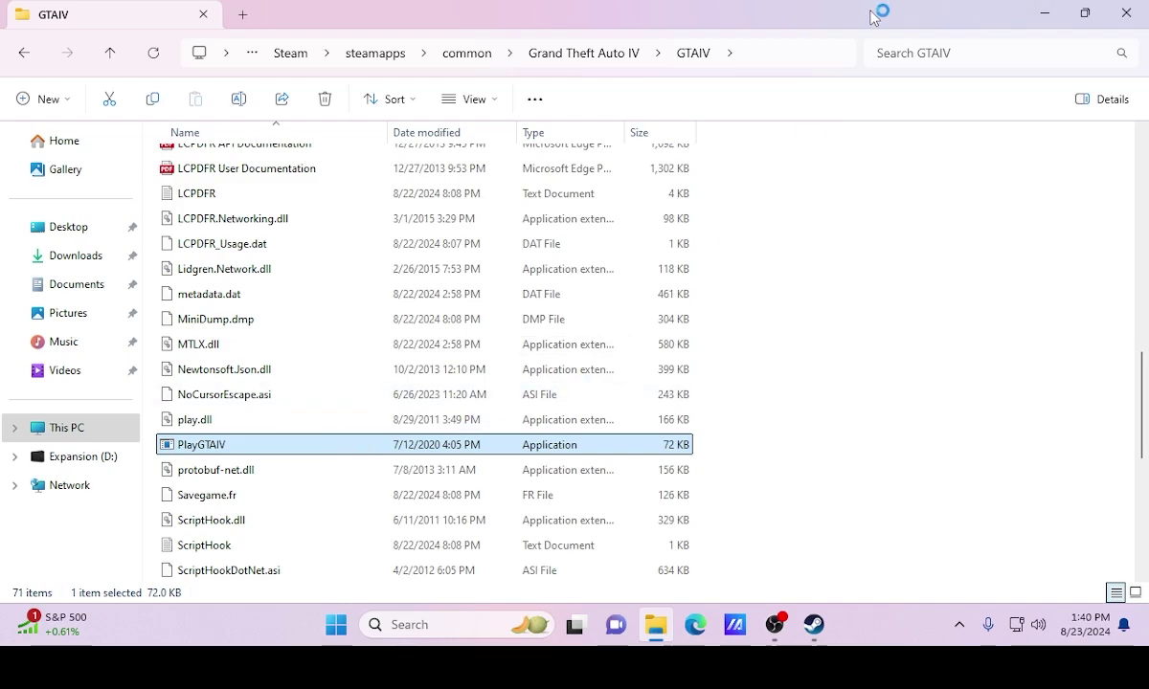
double_click(1018, 10)
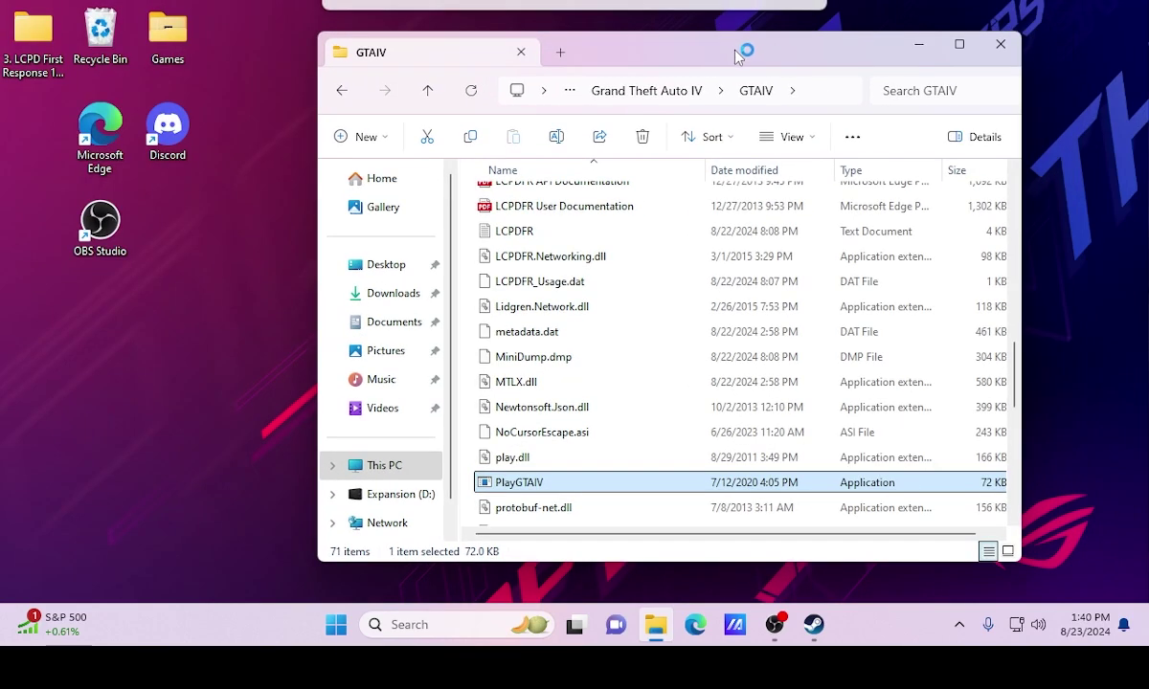
left_click(978, 50)
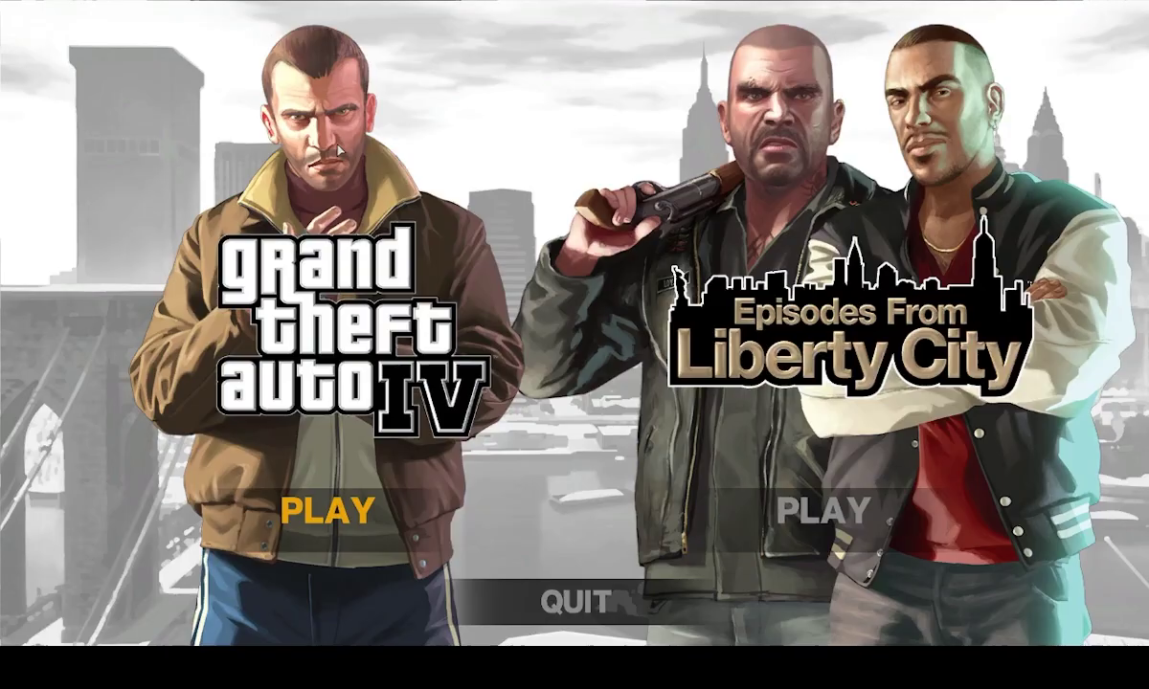
left_click(316, 483)
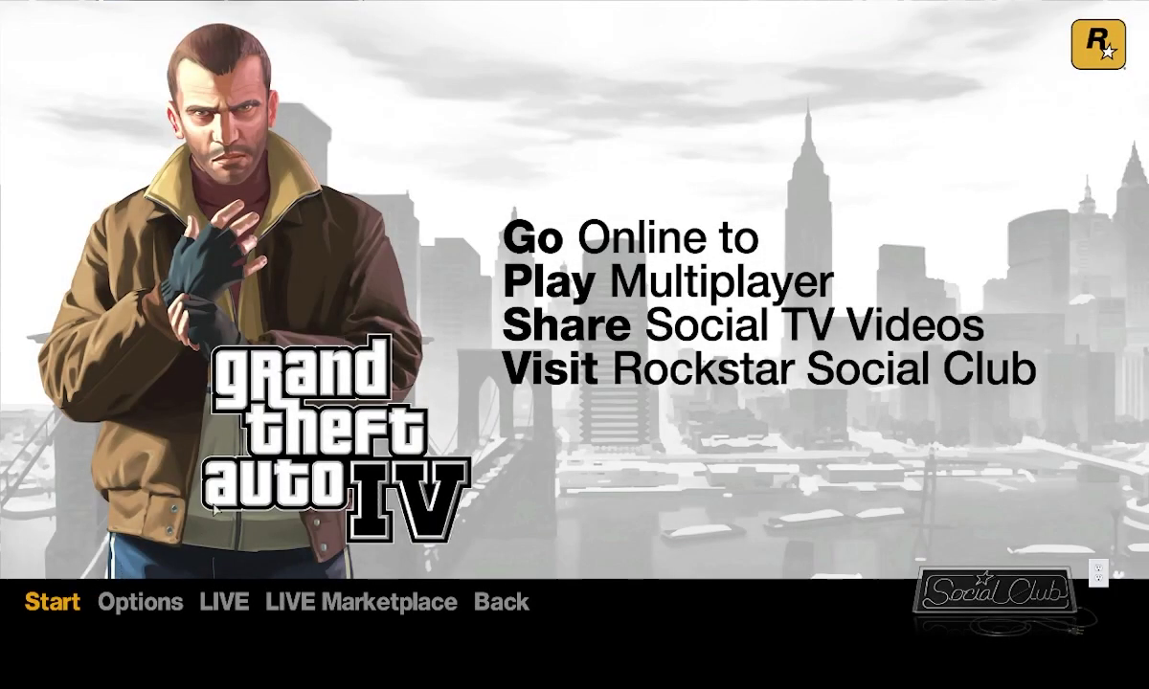
left_click(50, 603)
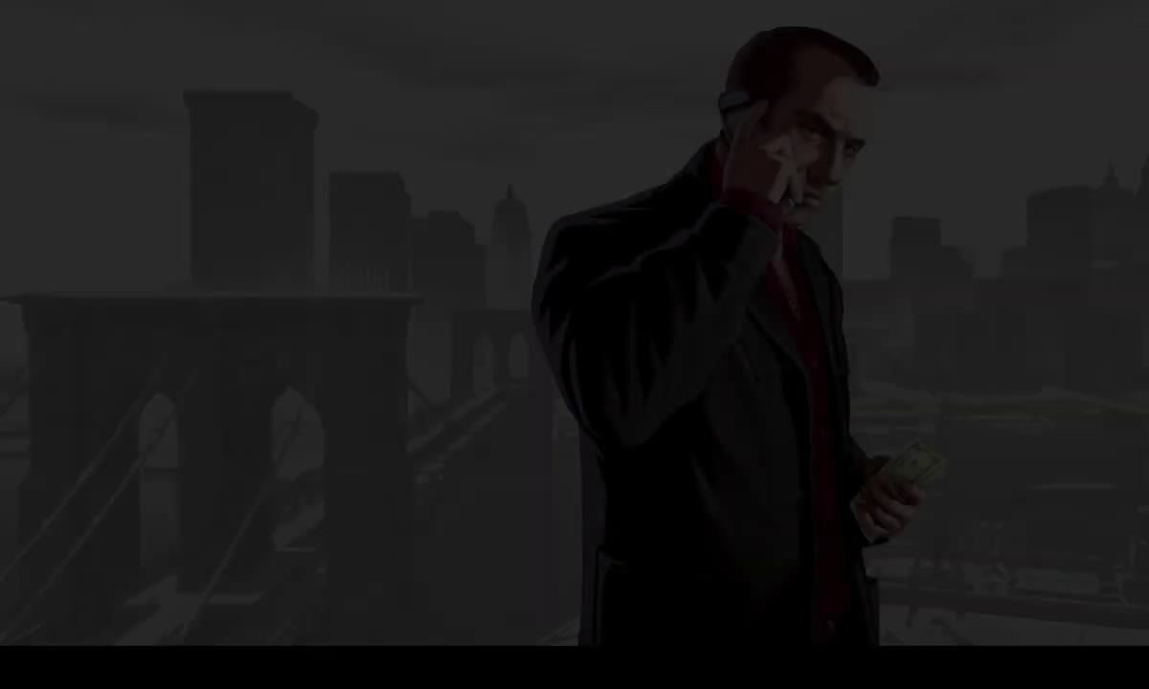